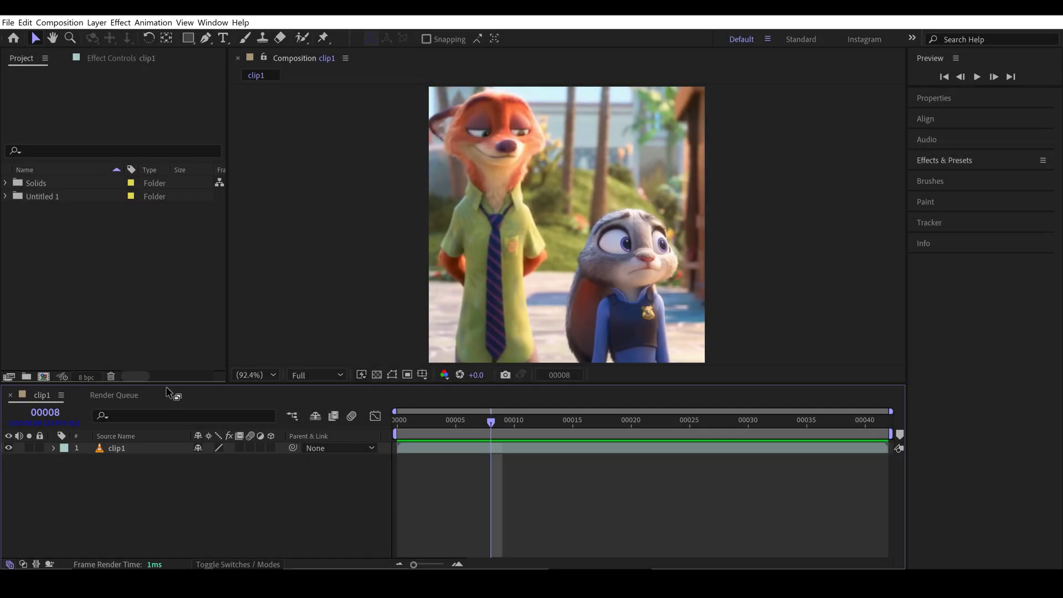
Step: Add the clip1 composition to the After Effects render queue
{"action": "left_click", "coordinate": [8, 23]}
{"action": "mouse_move", "coordinate": [73, 199]}
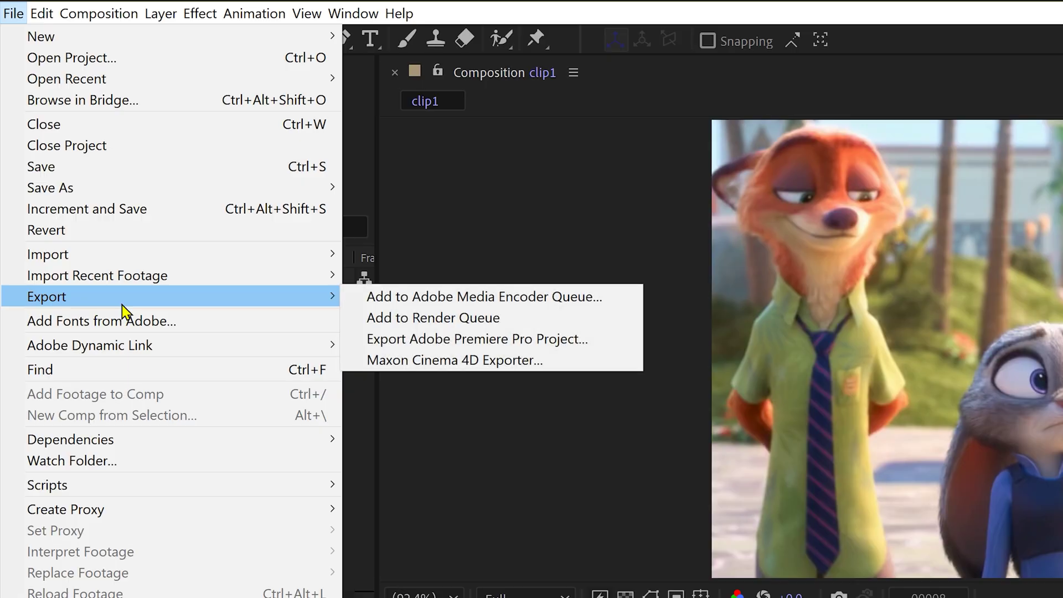
{"action": "left_click", "coordinate": [501, 319]}
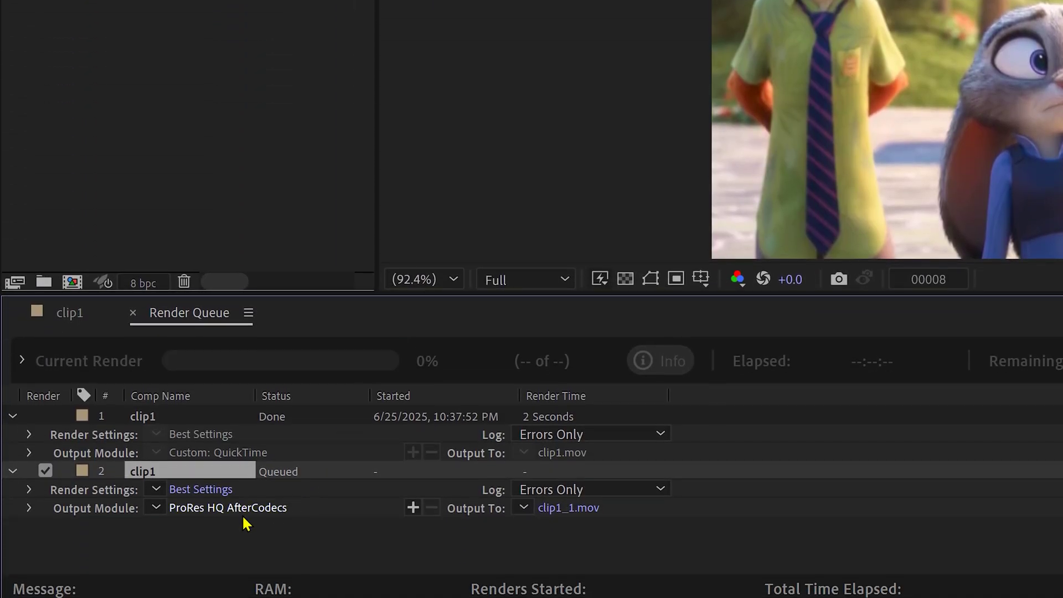
Step: Set the output module to QuickTime with the Apple ProRes 422 HQ codec
{"action": "left_click", "coordinate": [266, 550]}
{"action": "left_click", "coordinate": [468, 18]}
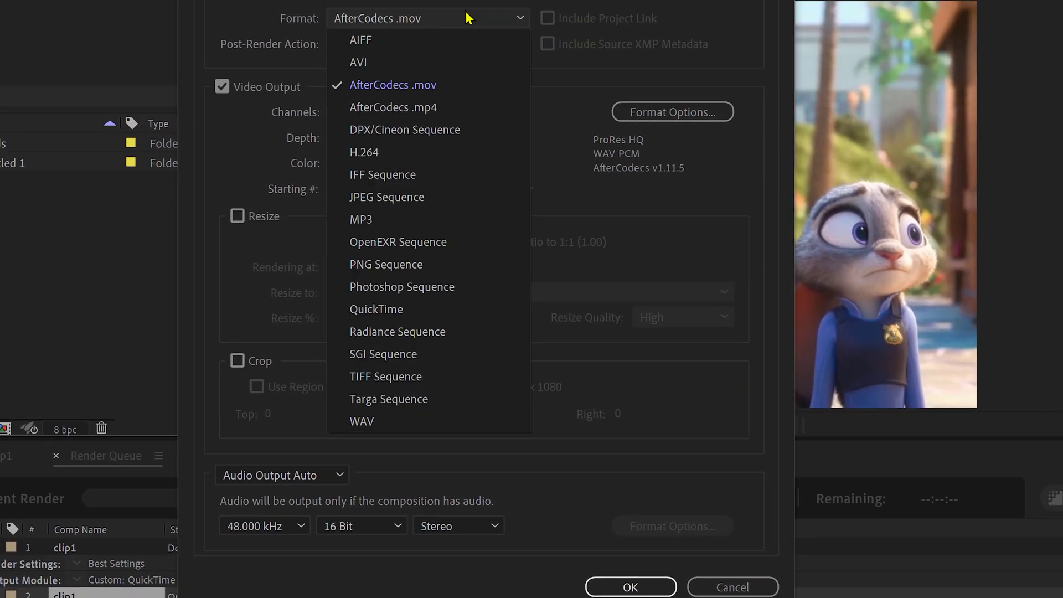
{"action": "left_click", "coordinate": [430, 310]}
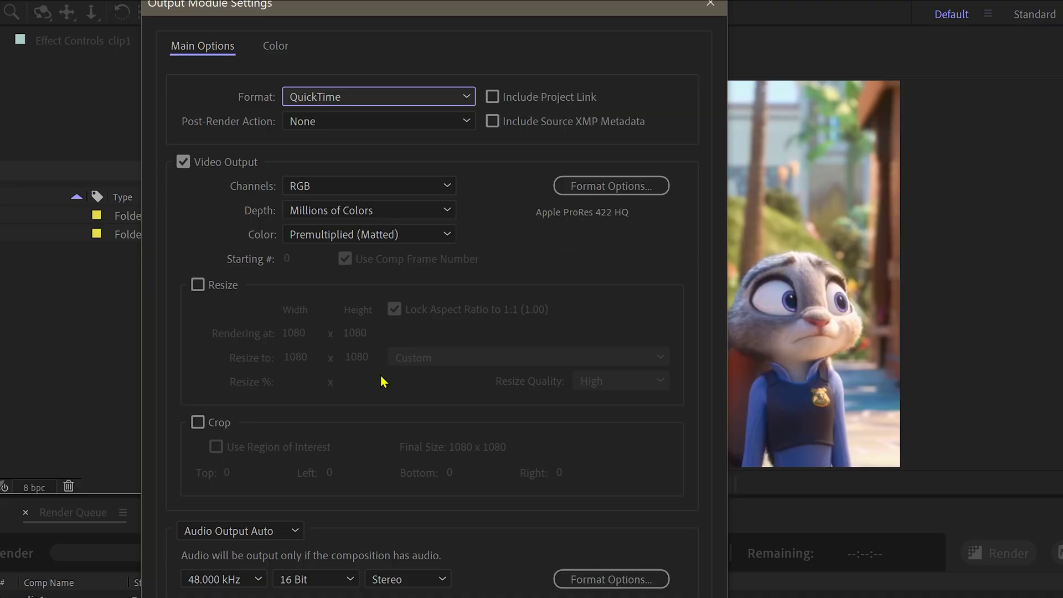
{"action": "left_click", "coordinate": [625, 185]}
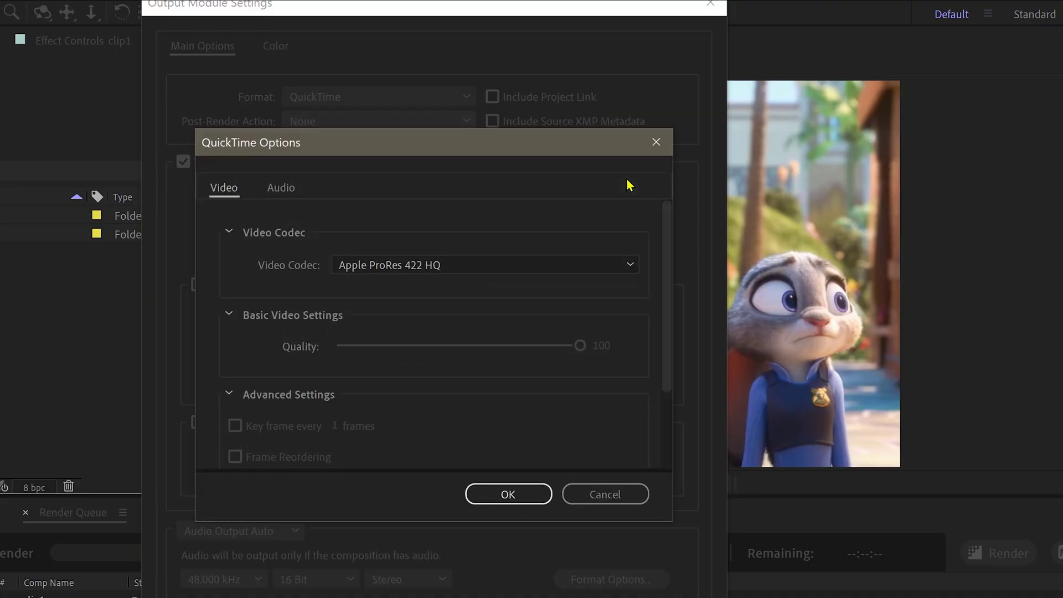
{"action": "left_click", "coordinate": [562, 265]}
{"action": "left_click", "coordinate": [489, 318]}
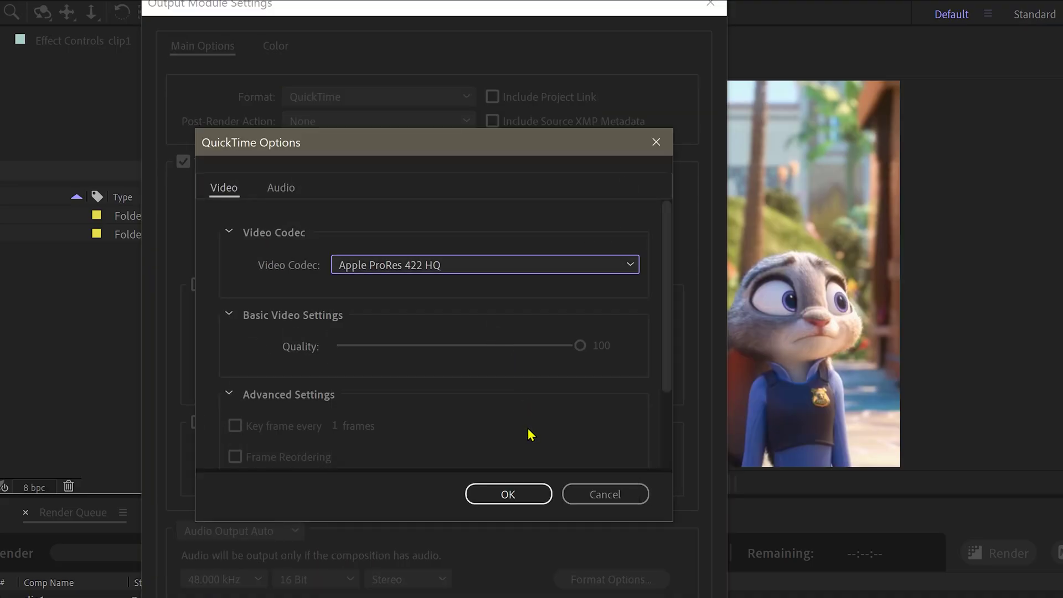
{"action": "left_click", "coordinate": [524, 491]}
{"action": "left_click", "coordinate": [579, 597]}
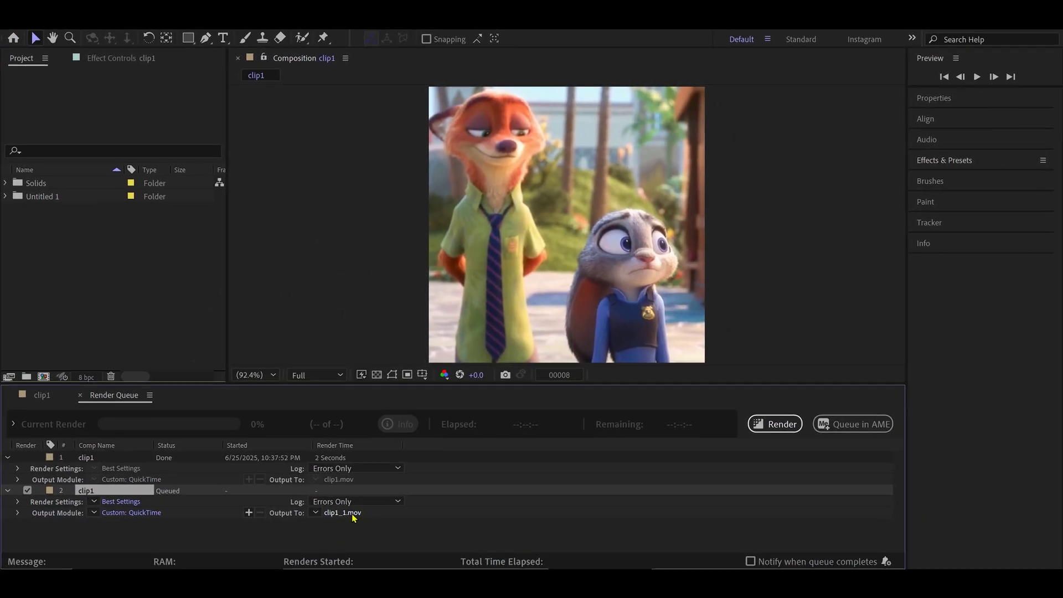
Step: Set the output file to clip1_1.mov and render the composition
{"action": "left_click", "coordinate": [353, 514]}
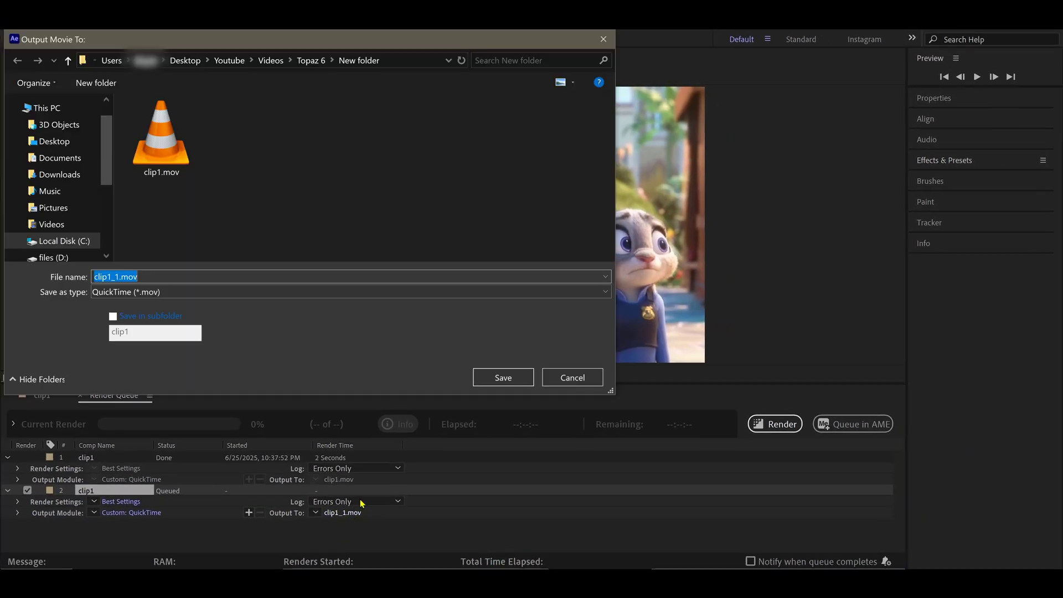
{"action": "left_click", "coordinate": [487, 382]}
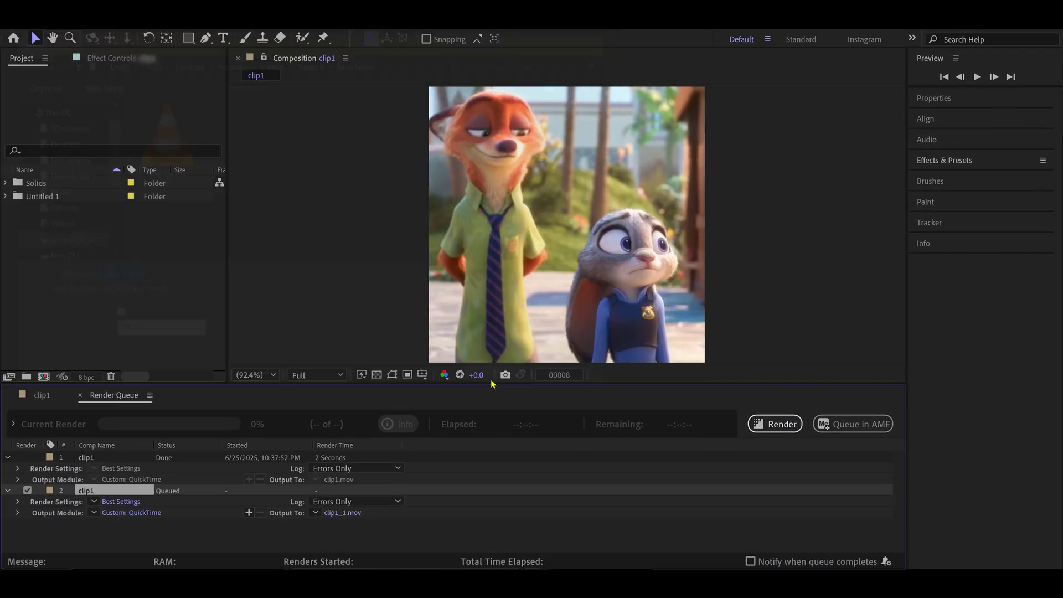
{"action": "left_click", "coordinate": [796, 430]}
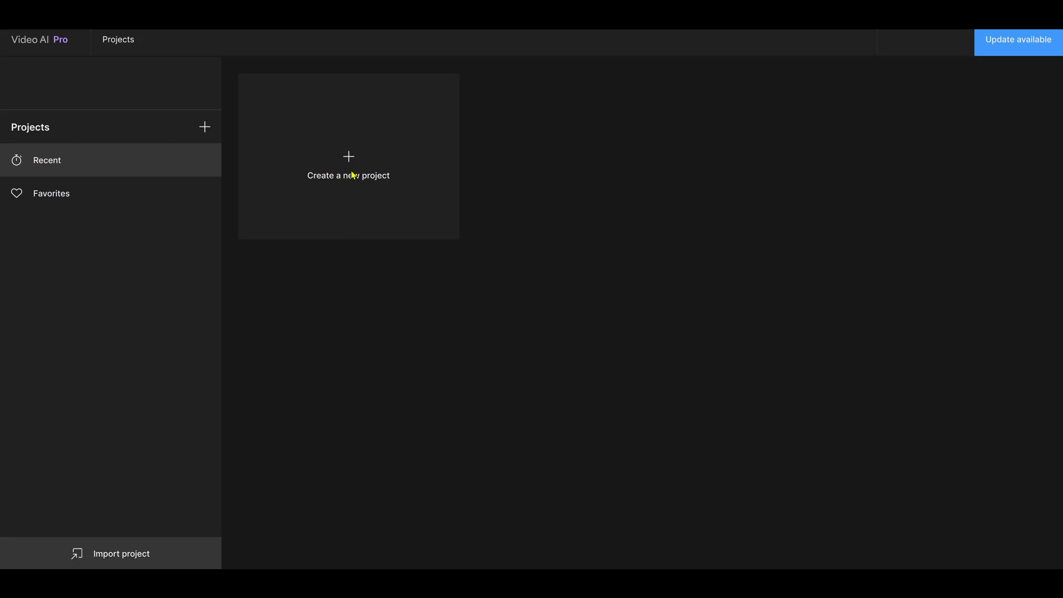
Step: Create a project named project, import clip1_1.mov, and start editing without a preset
{"action": "left_click", "coordinate": [355, 169]}
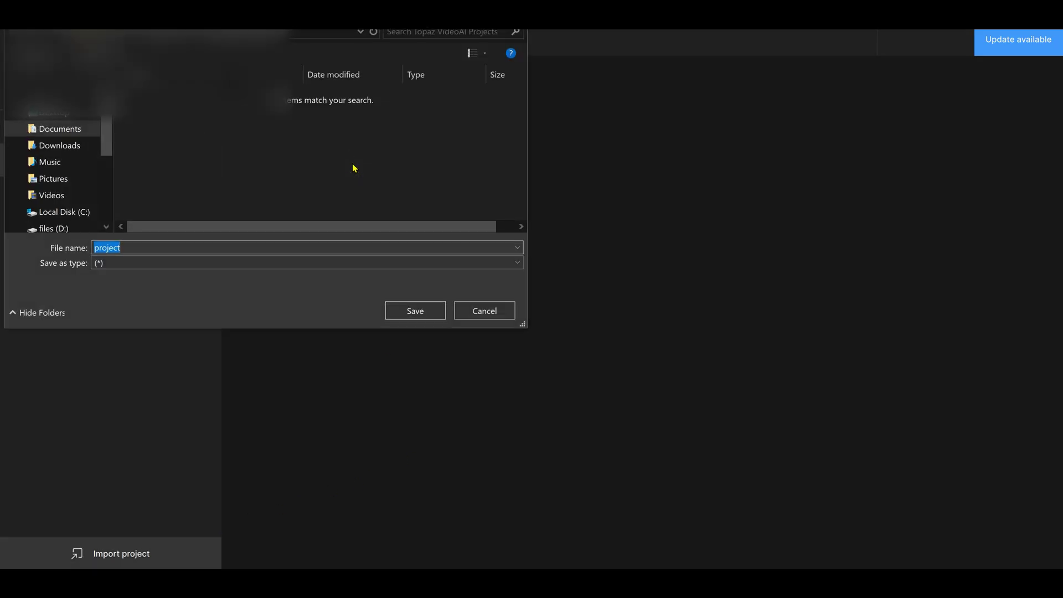
{"action": "left_click", "coordinate": [428, 313]}
{"action": "left_click", "coordinate": [513, 366]}
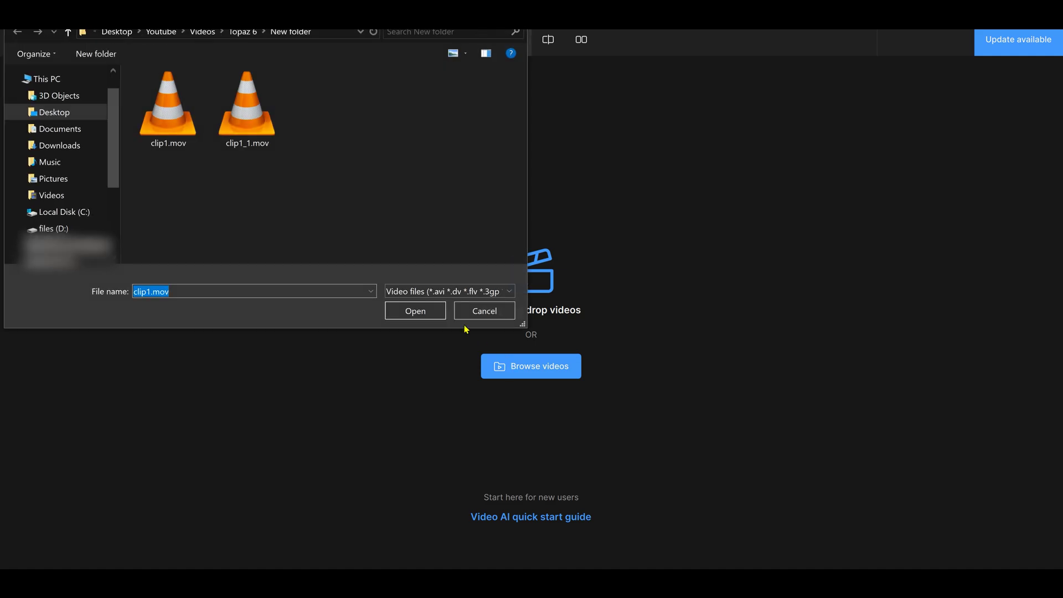
{"action": "double_click", "coordinate": [269, 125]}
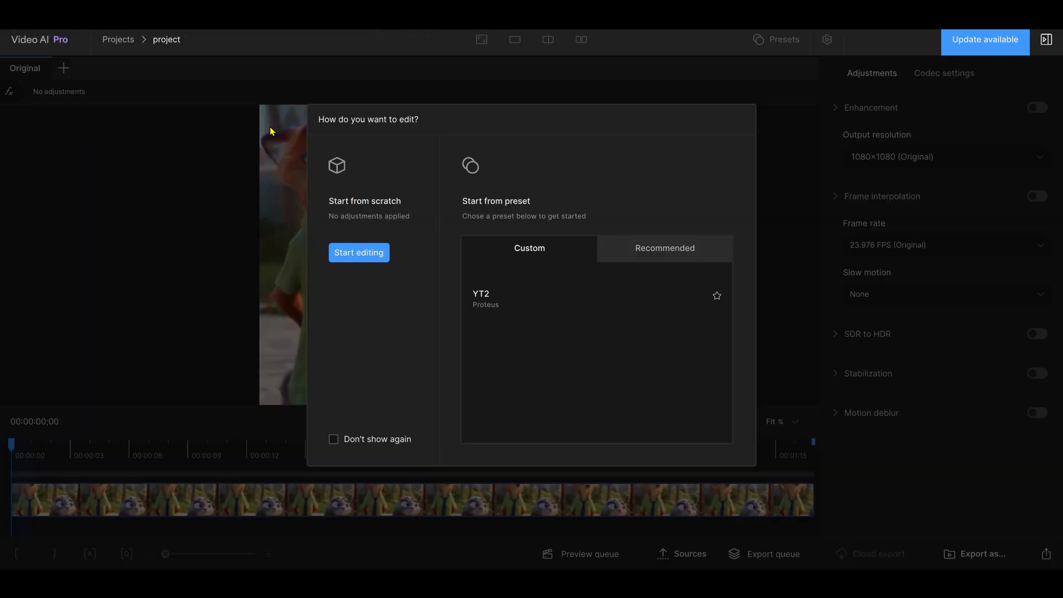
{"action": "left_click", "coordinate": [384, 256]}
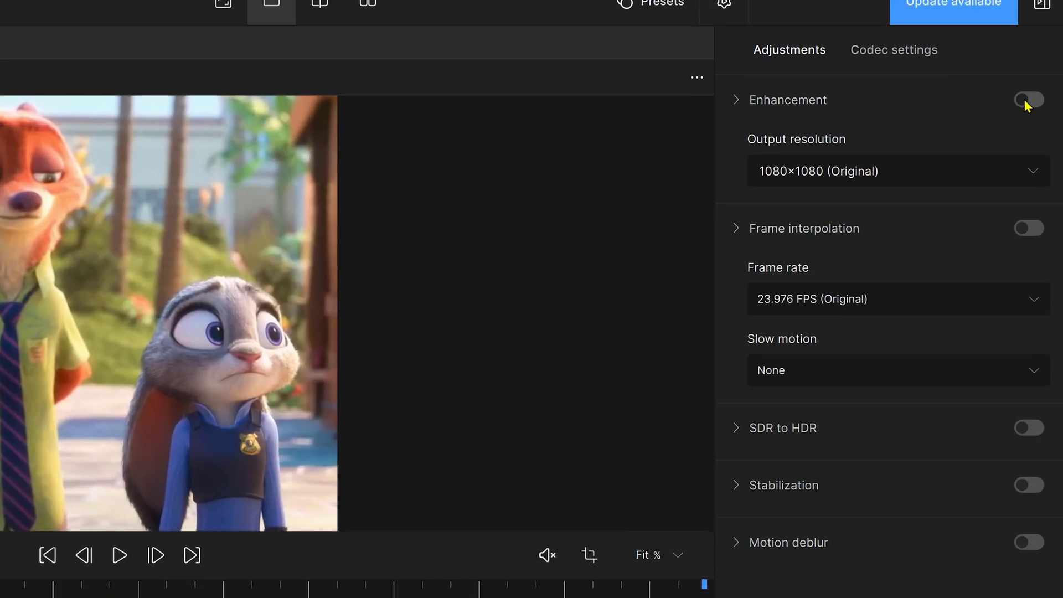
Step: Enable Enhancement with a 2x Upscale to 2160×2160 using the Proteus model
{"action": "left_click", "coordinate": [1037, 107]}
{"action": "left_click", "coordinate": [906, 196]}
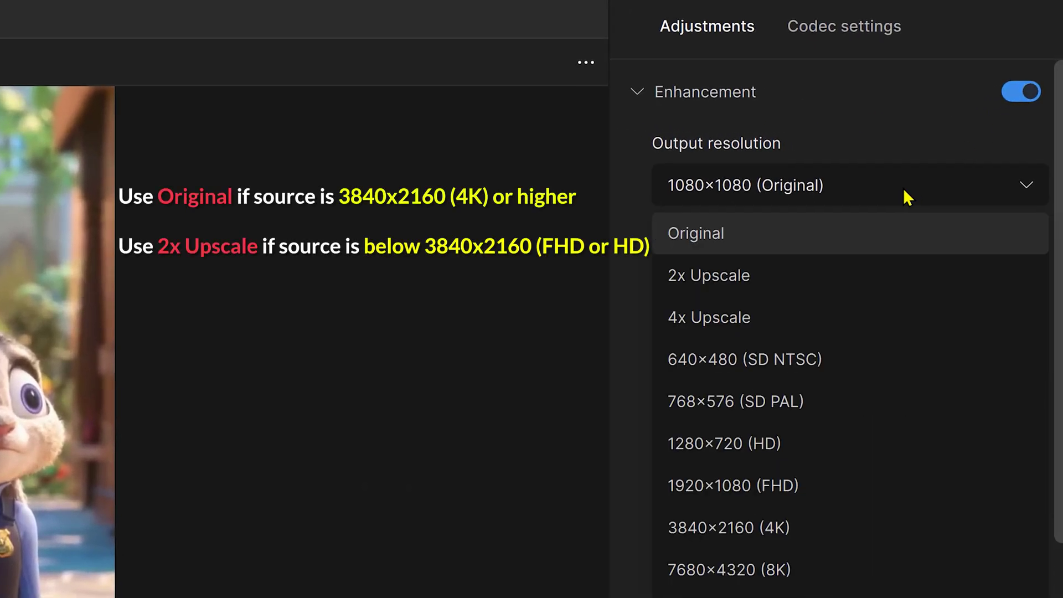
{"action": "left_click", "coordinate": [799, 290]}
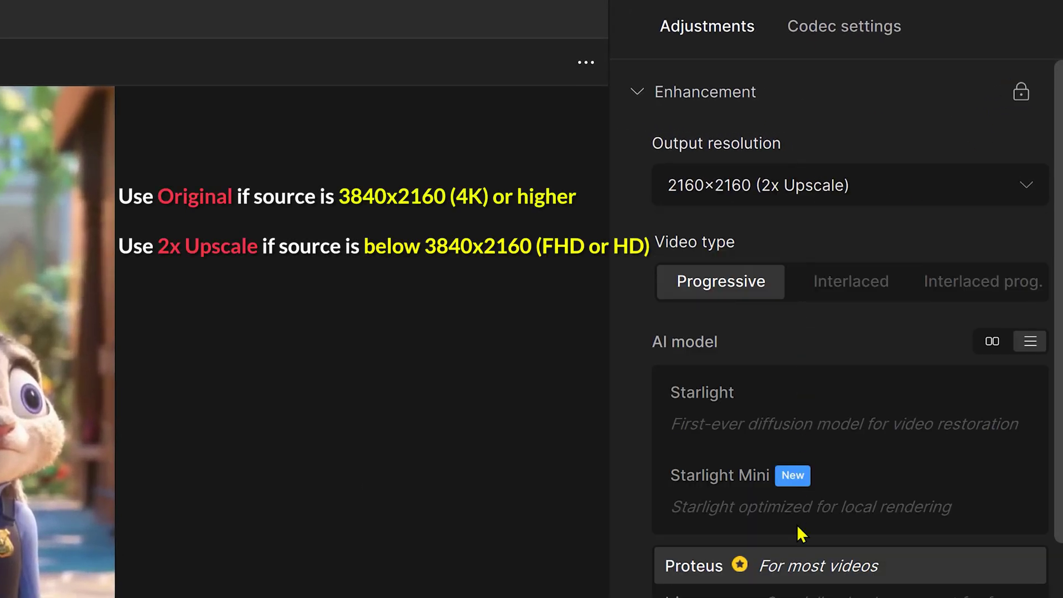
{"action": "scroll", "coordinate": [975, 454], "scroll_direction": "down", "scroll_amount": 5}
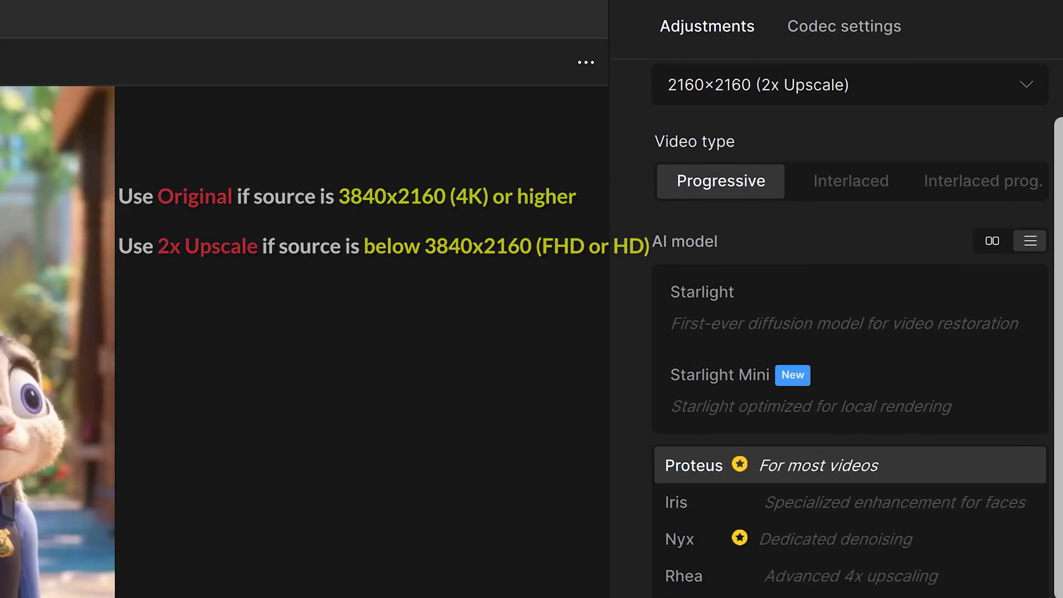
{"action": "scroll", "coordinate": [853, 333], "scroll_direction": "down", "scroll_amount": 7}
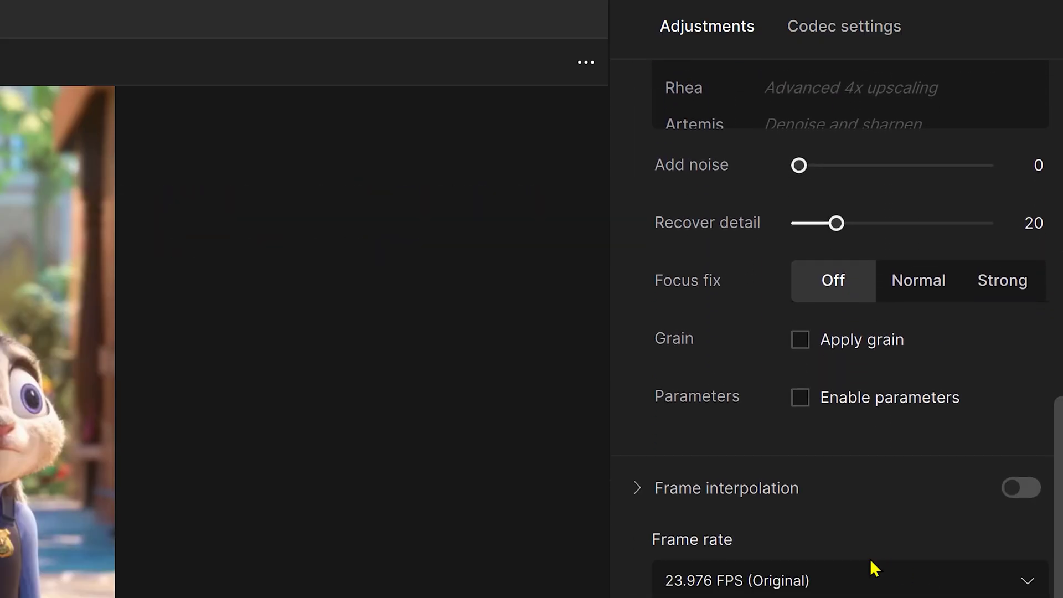
Step: In Dynamic mode, set Proteus values 75, 80, 60, 20, 20 (compression, detail, sharpen, noise, deblur)
{"action": "left_click", "coordinate": [801, 399]}
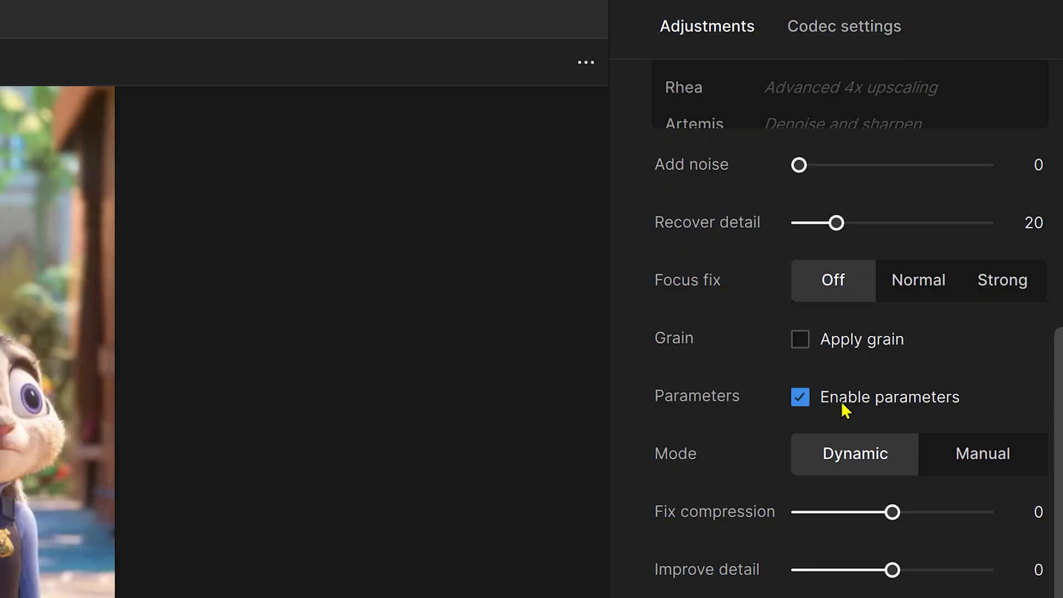
{"action": "scroll", "coordinate": [1022, 411], "scroll_direction": "down", "scroll_amount": 5}
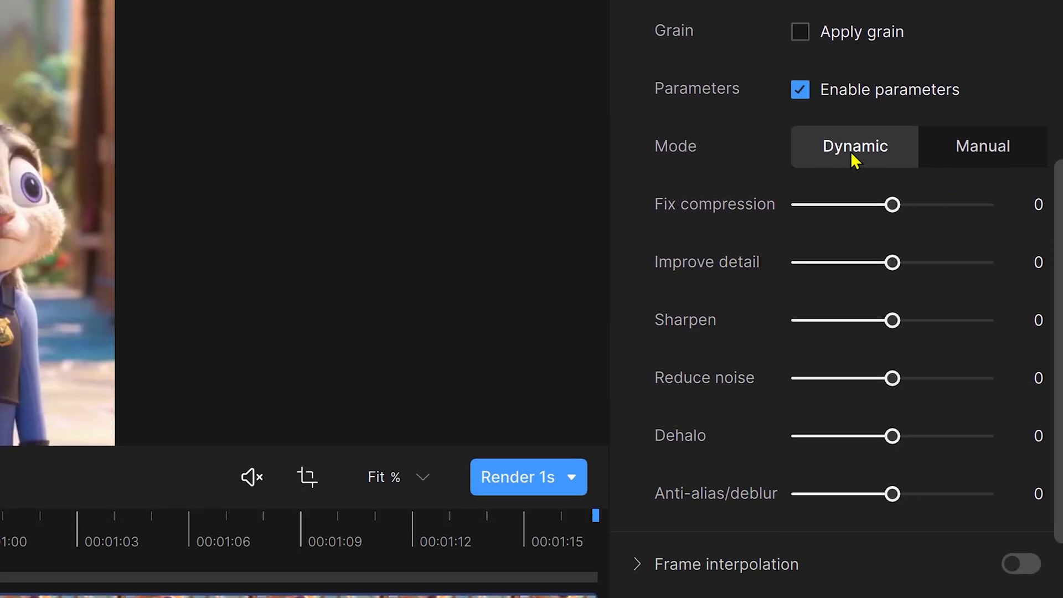
{"action": "left_click", "coordinate": [969, 158]}
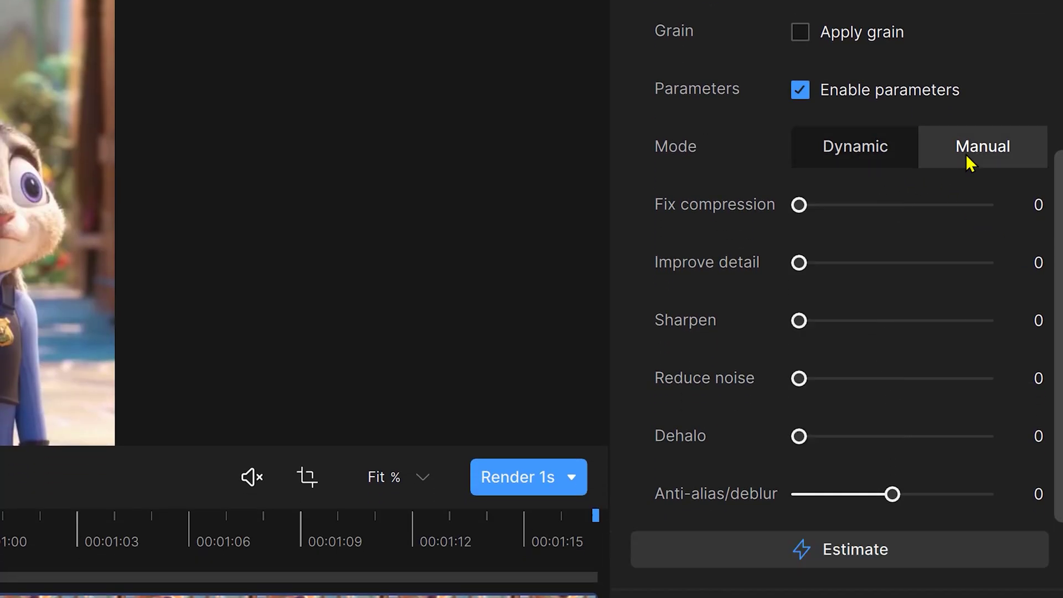
{"action": "left_click", "coordinate": [864, 153]}
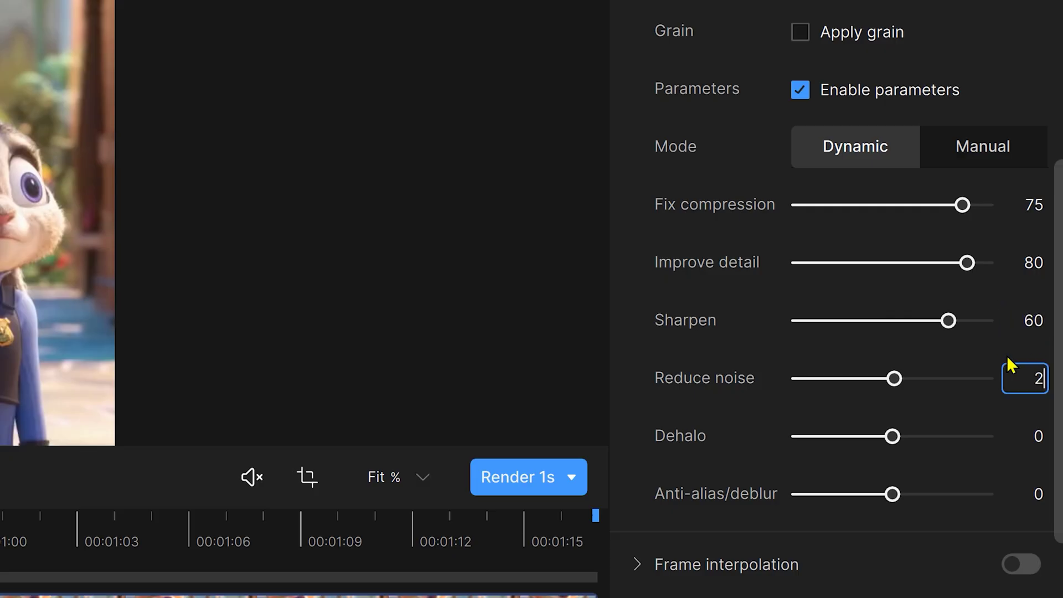
{"action": "type", "text": "0"}
{"action": "left_click", "coordinate": [1009, 482]}
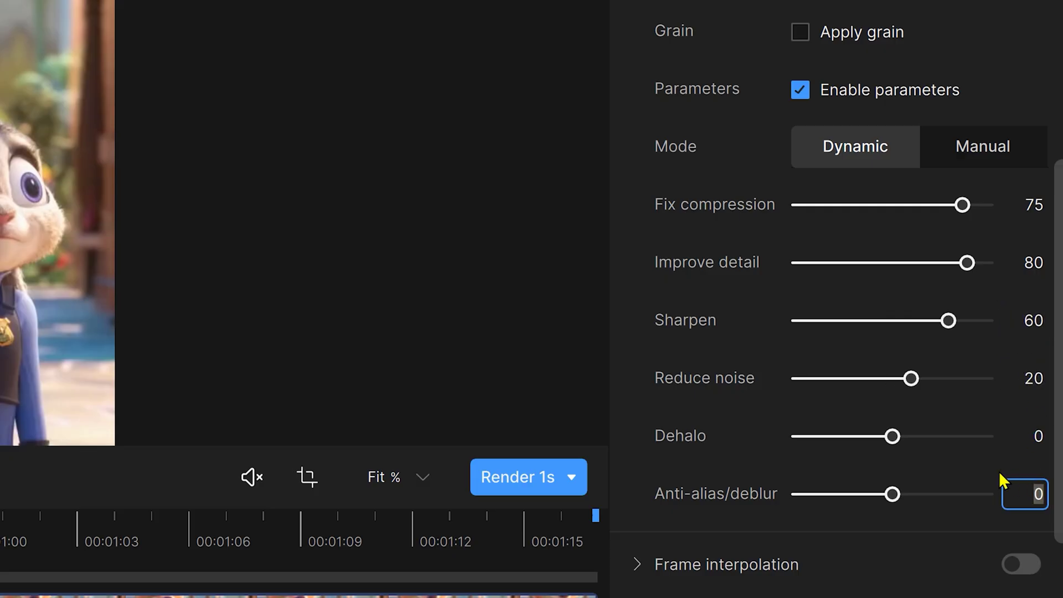
{"action": "type", "text": "20"}
{"action": "key", "text": "Return"}
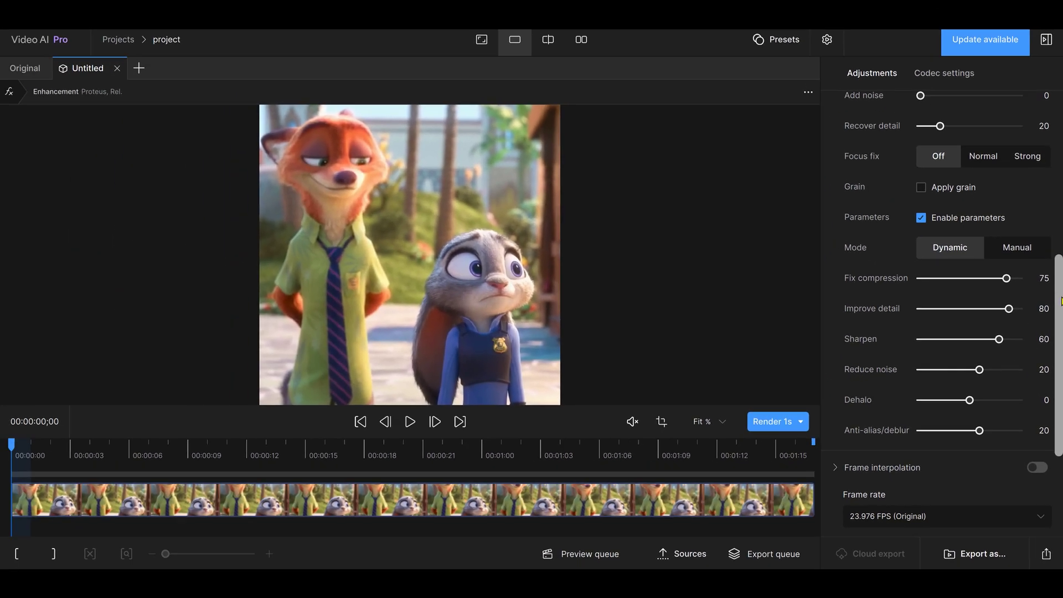
{"action": "scroll", "coordinate": [893, 361], "scroll_direction": "down", "scroll_amount": 2}
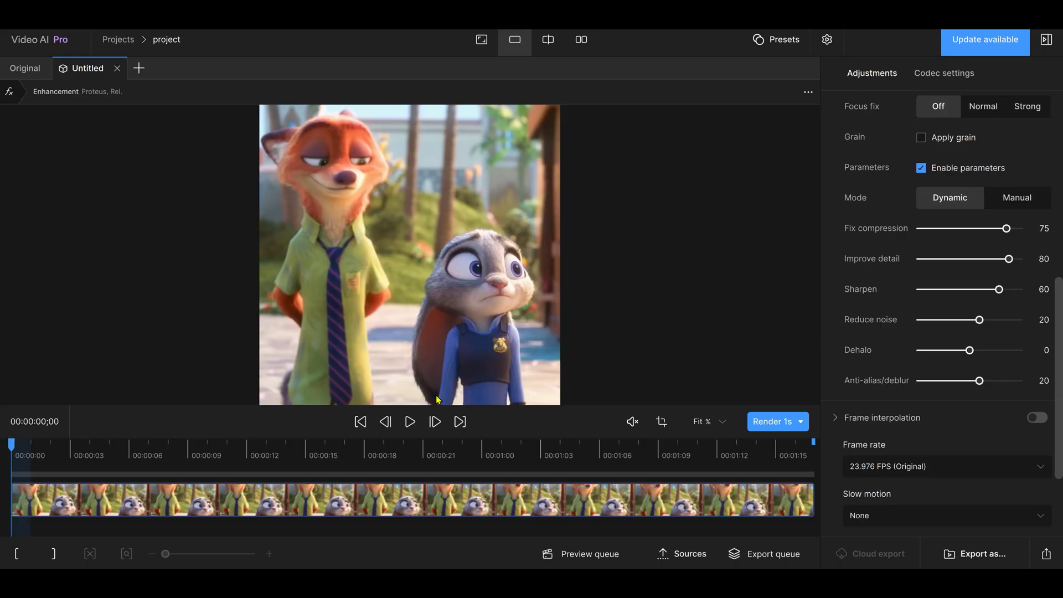
Step: Render the Proteus preview and compare Original against enhanced in split view zoomed to 20%
{"action": "left_click", "coordinate": [418, 424]}
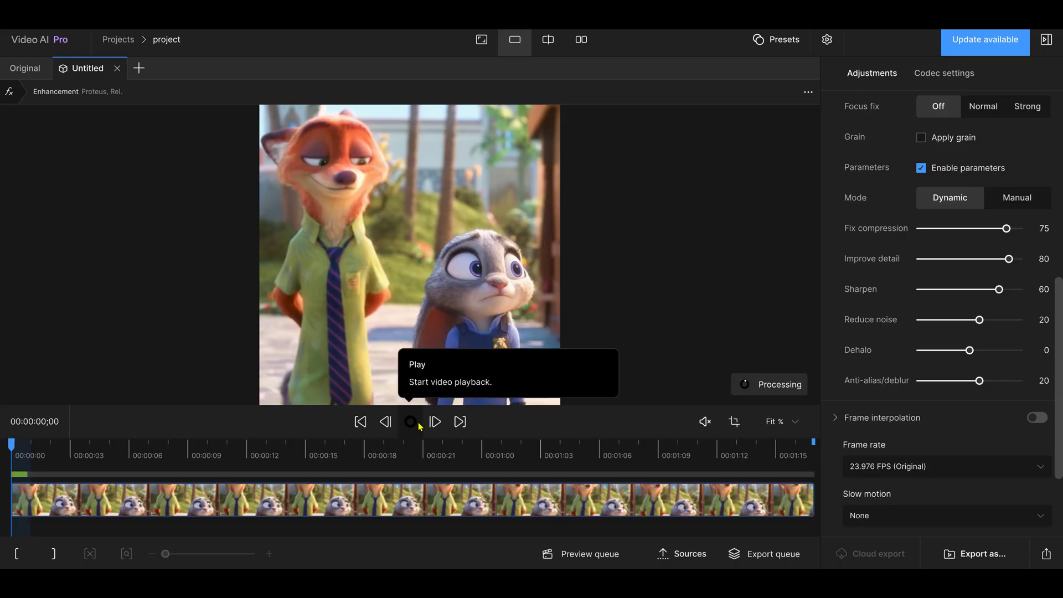
{"action": "mouse_move", "coordinate": [725, 409]}
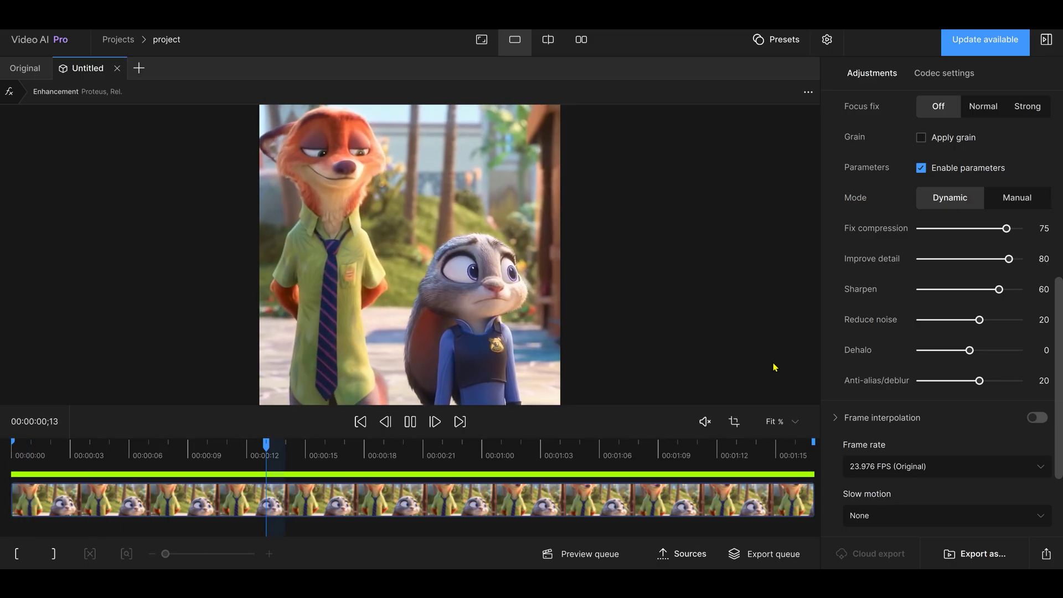
{"action": "left_click_drag", "start_coordinate": [490, 458], "coordinate": [384, 458]}
{"action": "left_click", "coordinate": [549, 39]}
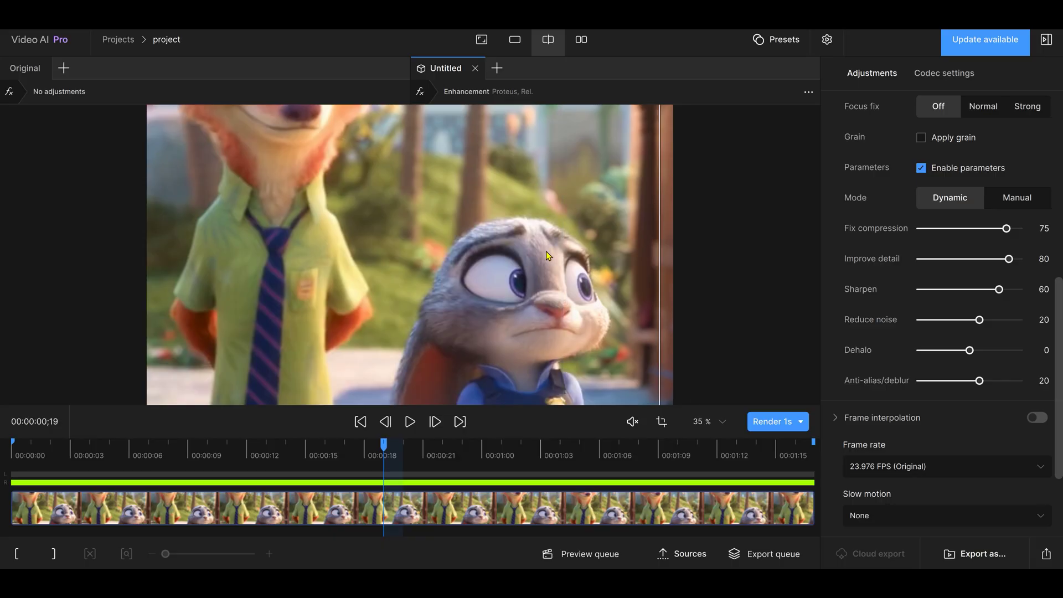
{"action": "scroll", "coordinate": [467, 247], "scroll_direction": "down", "scroll_amount": 2}
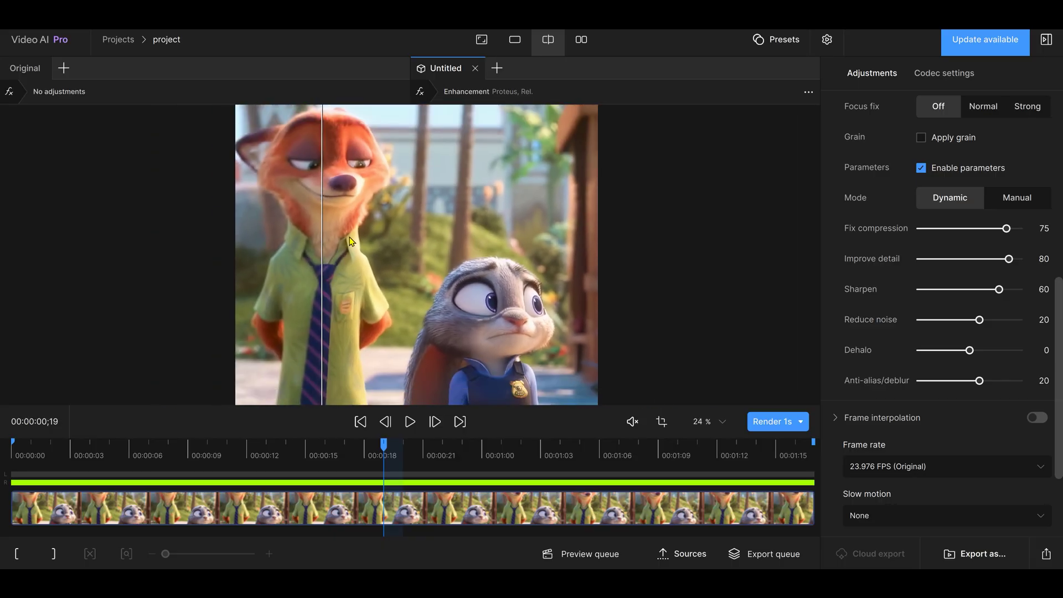
{"action": "scroll", "coordinate": [320, 247], "scroll_direction": "down", "scroll_amount": 1}
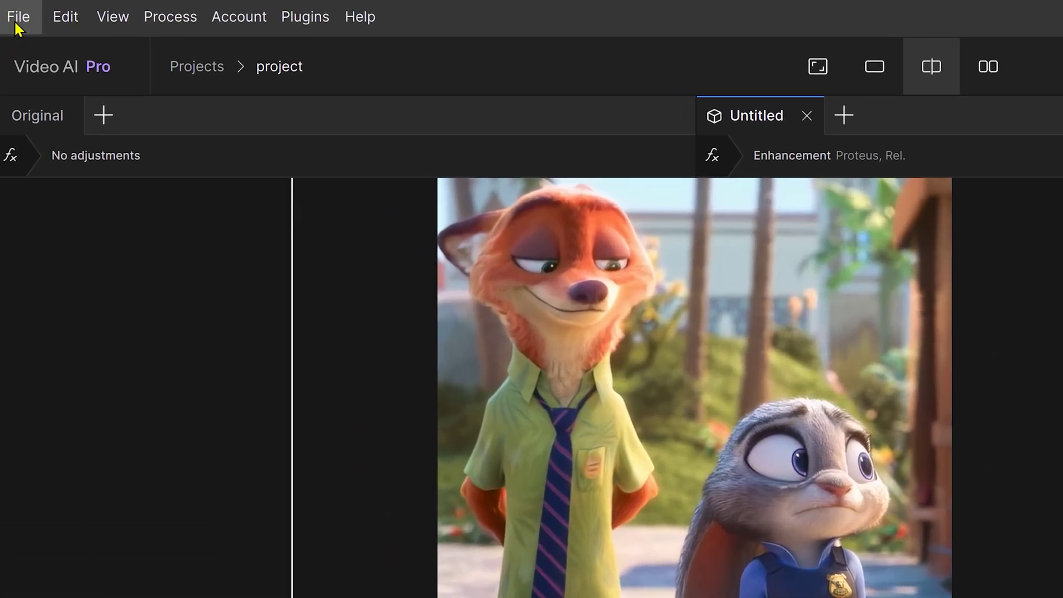
Step: In Preferences, set the default export to ProRes codec, 422 HQ profile, mov container
{"action": "left_click", "coordinate": [16, 25]}
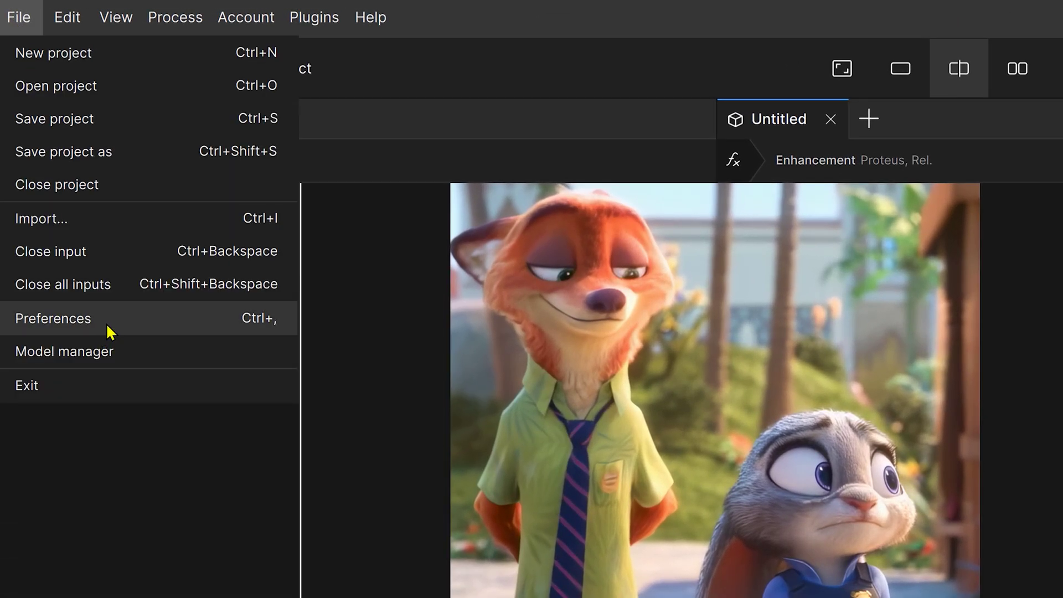
{"action": "left_click", "coordinate": [111, 331]}
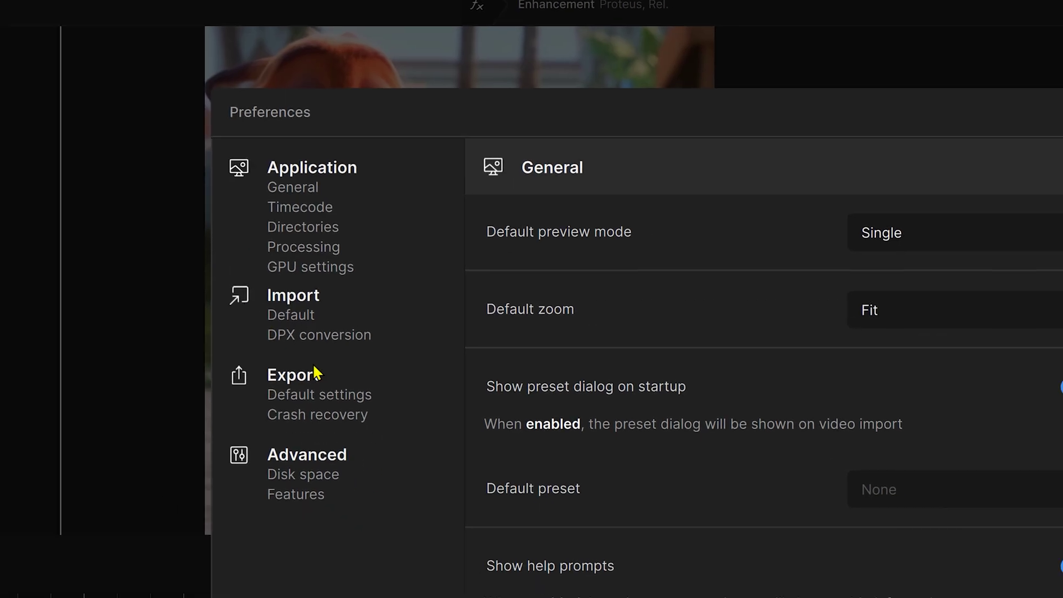
{"action": "left_click", "coordinate": [541, 543]}
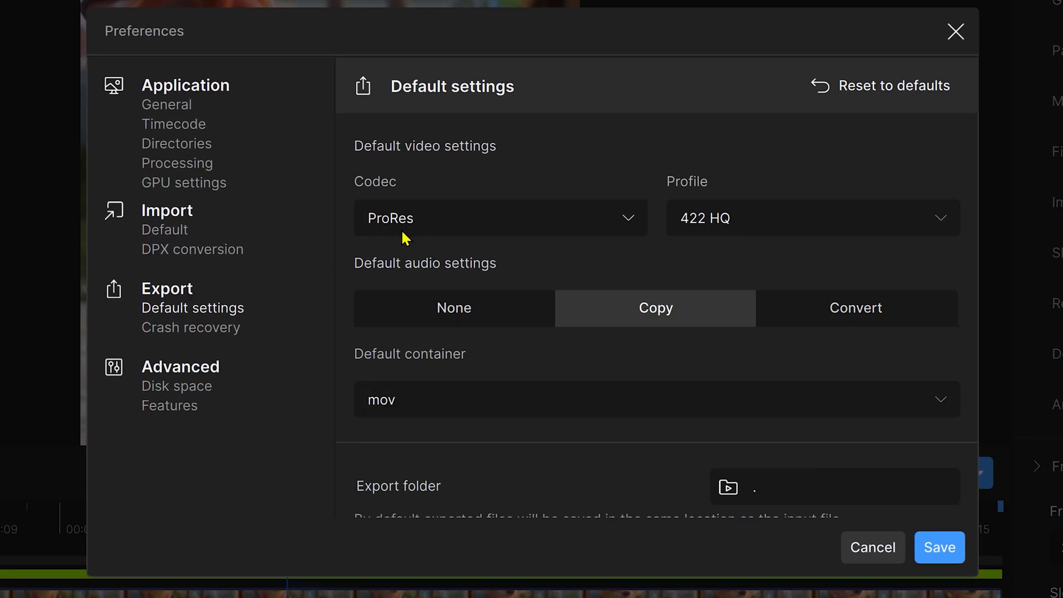
{"action": "left_click", "coordinate": [763, 228]}
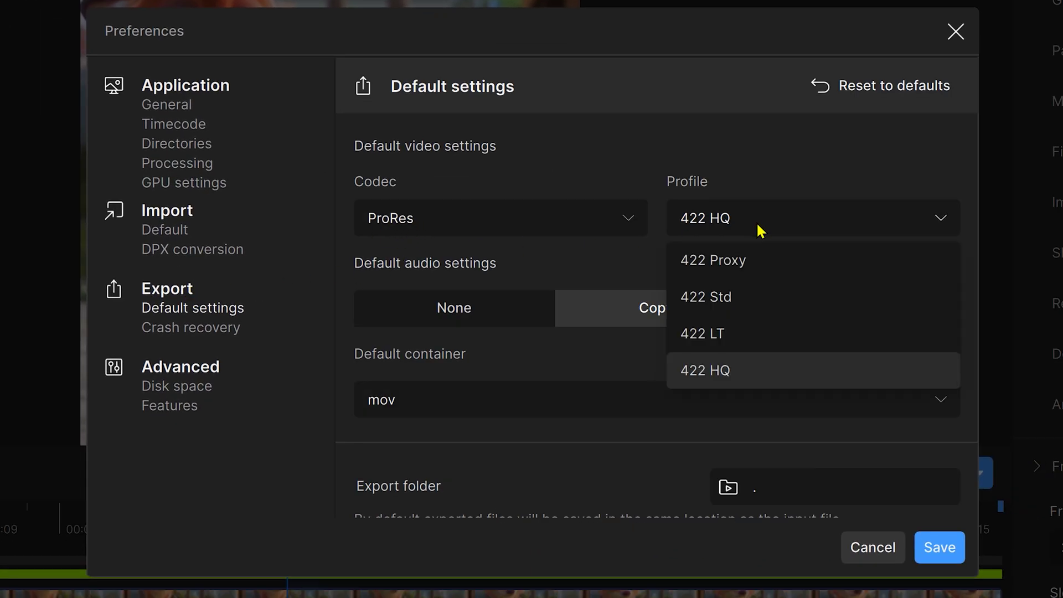
{"action": "left_click", "coordinate": [757, 380]}
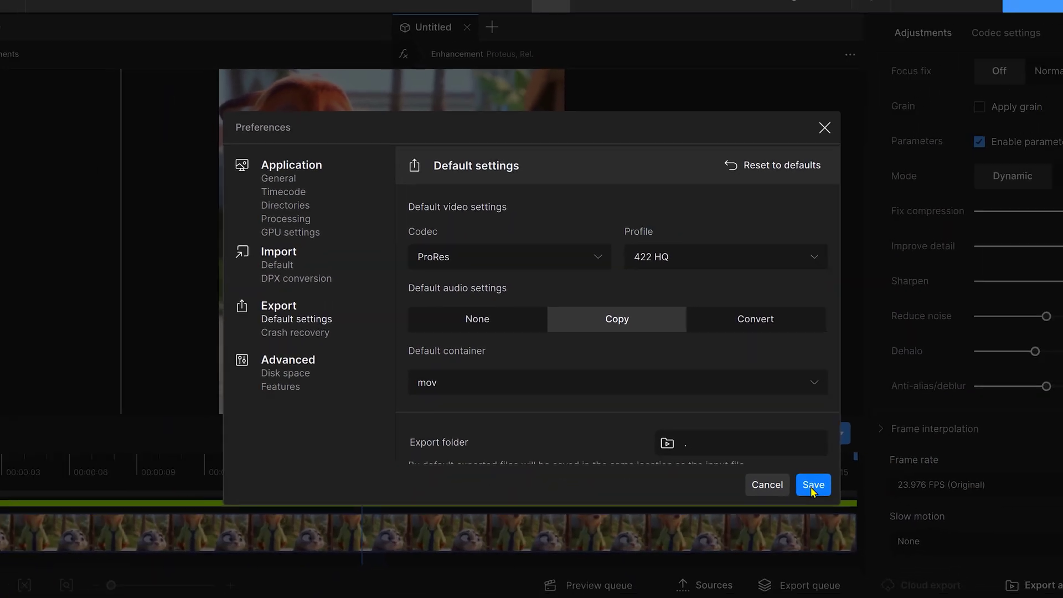
Step: Save the preferences, export the enhanced clip as clip1_1_1_prob4.mov, and watch the export queue
{"action": "left_click", "coordinate": [940, 547]}
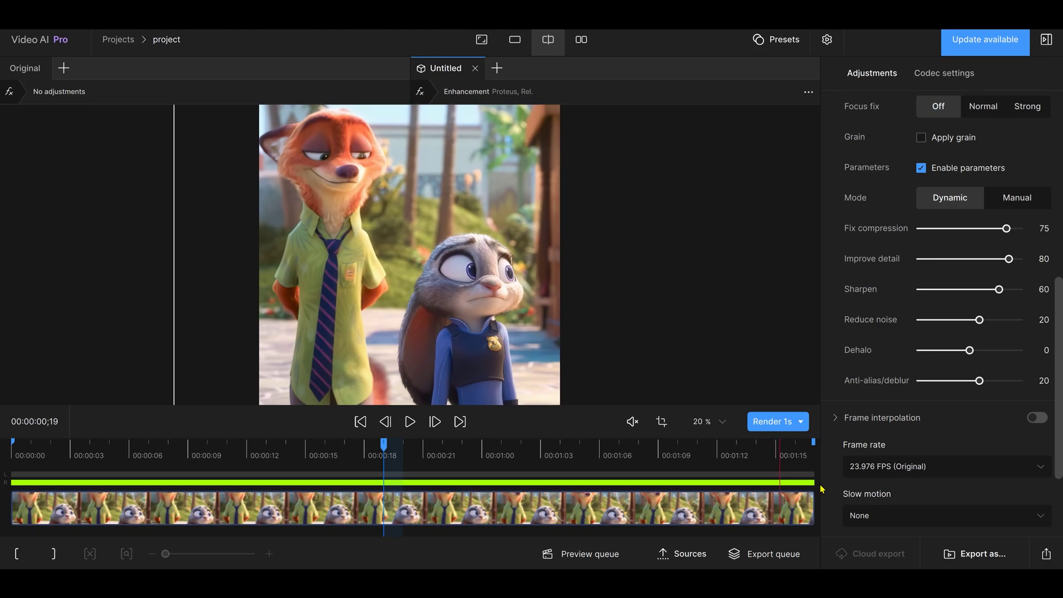
{"action": "left_click", "coordinate": [968, 553]}
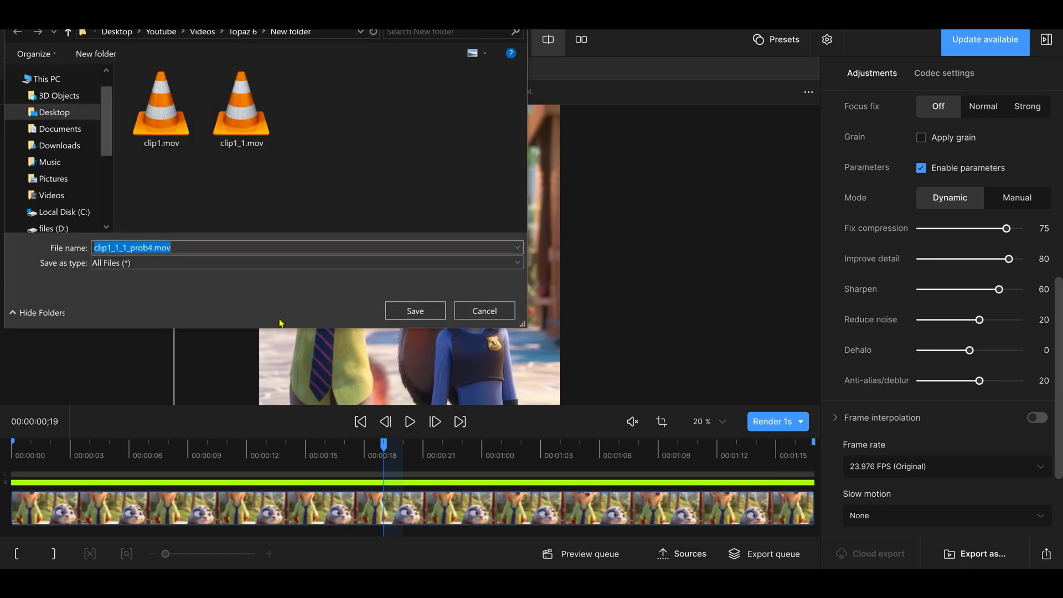
{"action": "left_click", "coordinate": [434, 314]}
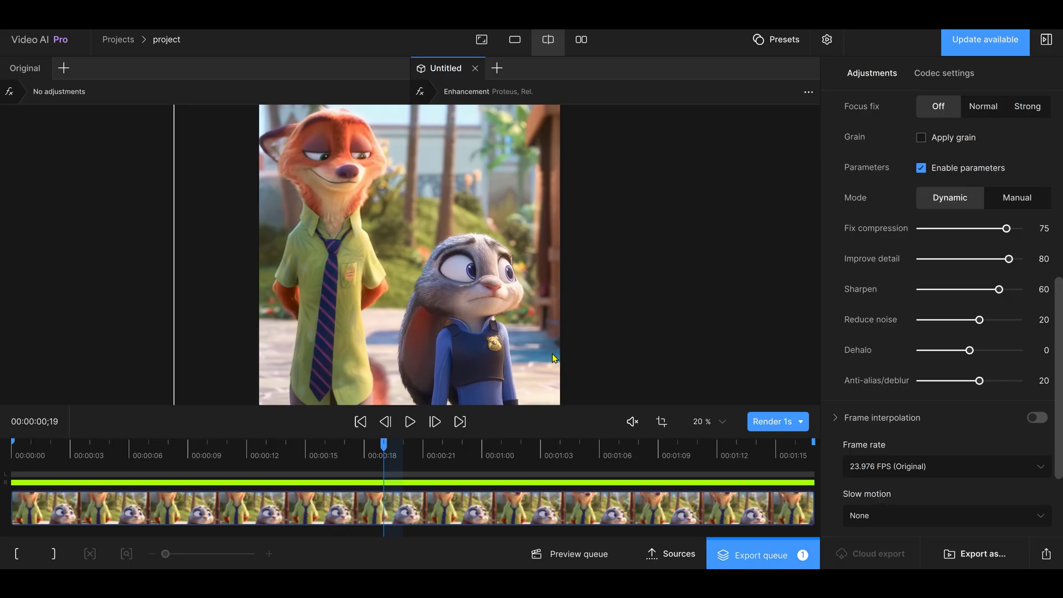
{"action": "left_click", "coordinate": [753, 556]}
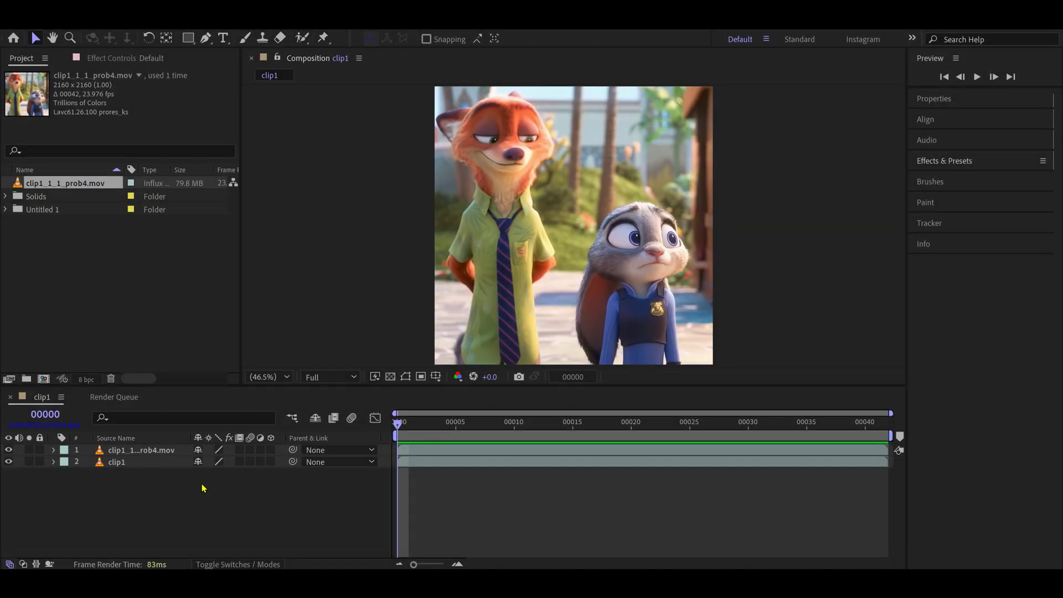
Step: Add a new adjustment layer above the clips in the clip1 timeline
{"action": "right_click", "coordinate": [148, 483]}
{"action": "mouse_move", "coordinate": [246, 356]}
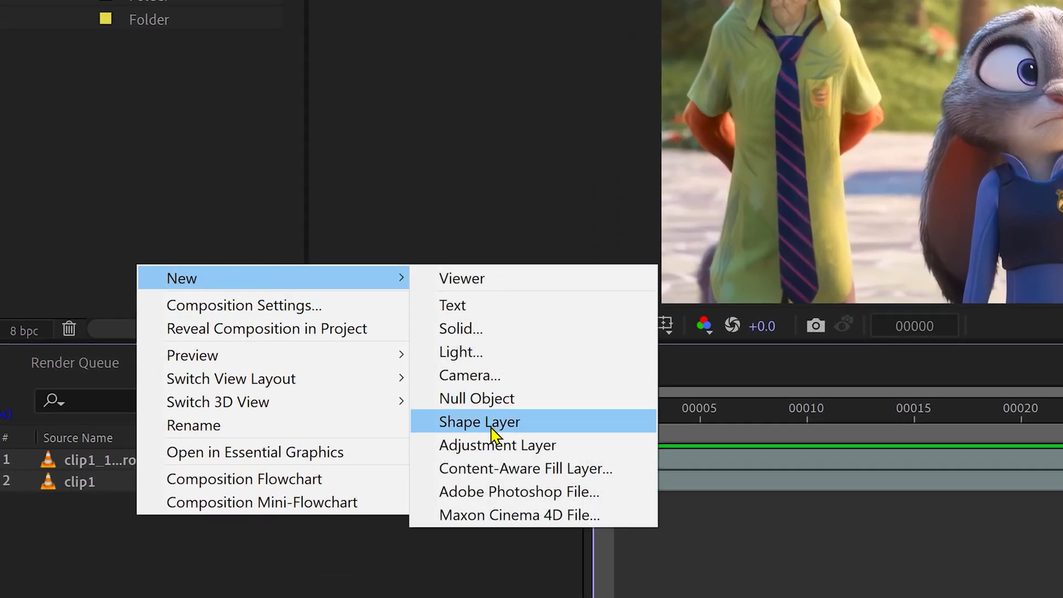
{"action": "left_click", "coordinate": [497, 445]}
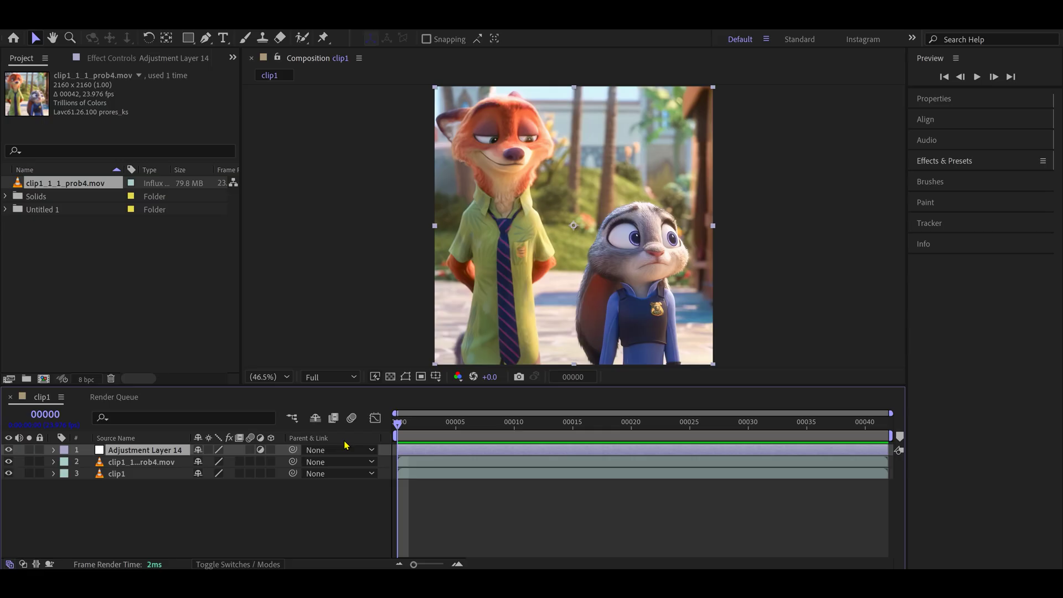
Step: Apply Brightness & Contrast to the adjustment layer with Brightness 5
{"action": "key", "text": "ctrl+space"}
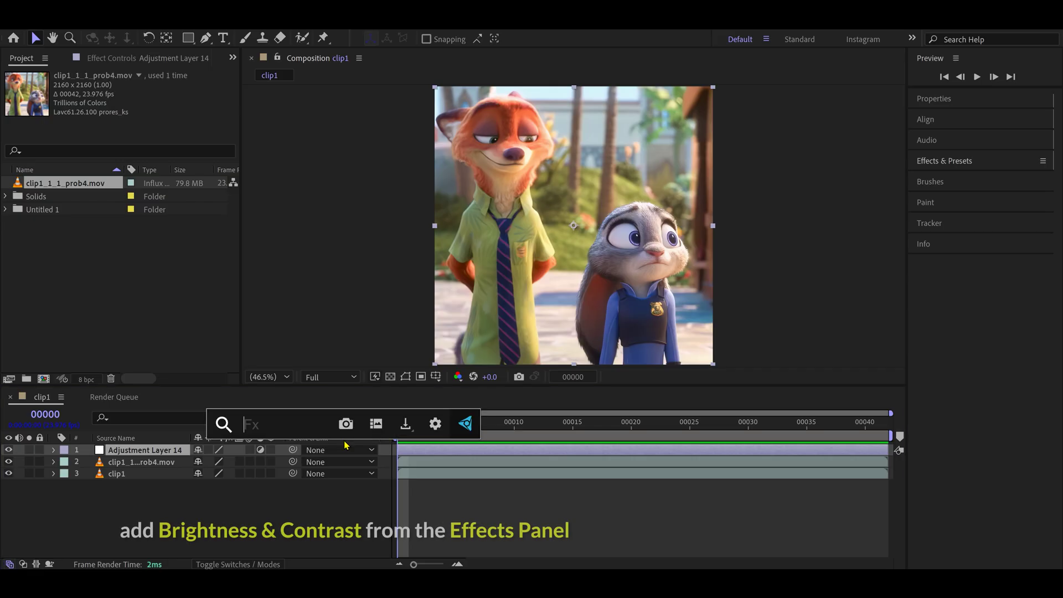
{"action": "type", "text": "brigh"}
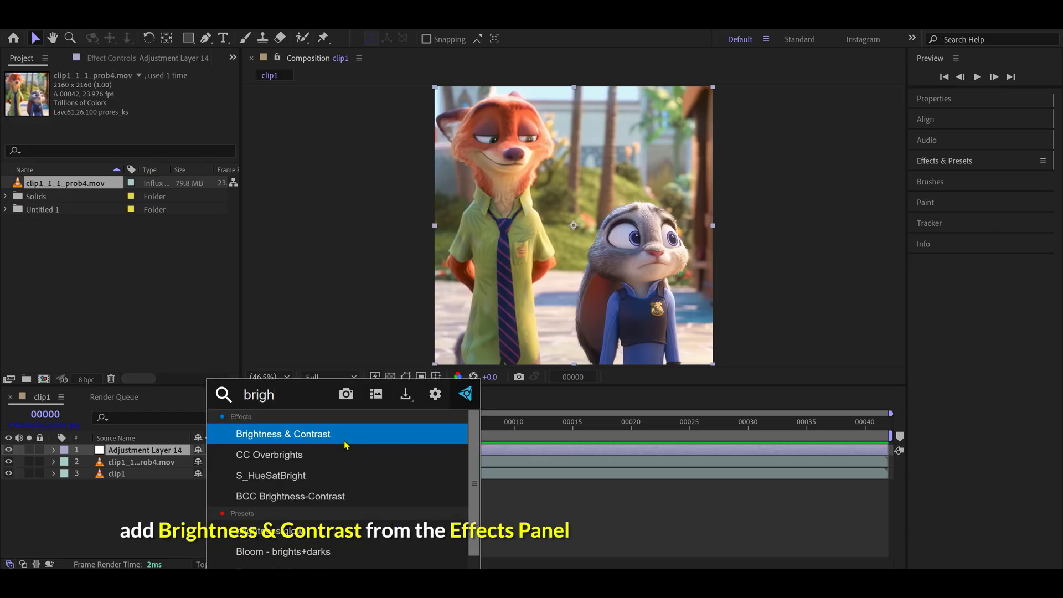
{"action": "left_click", "coordinate": [345, 437]}
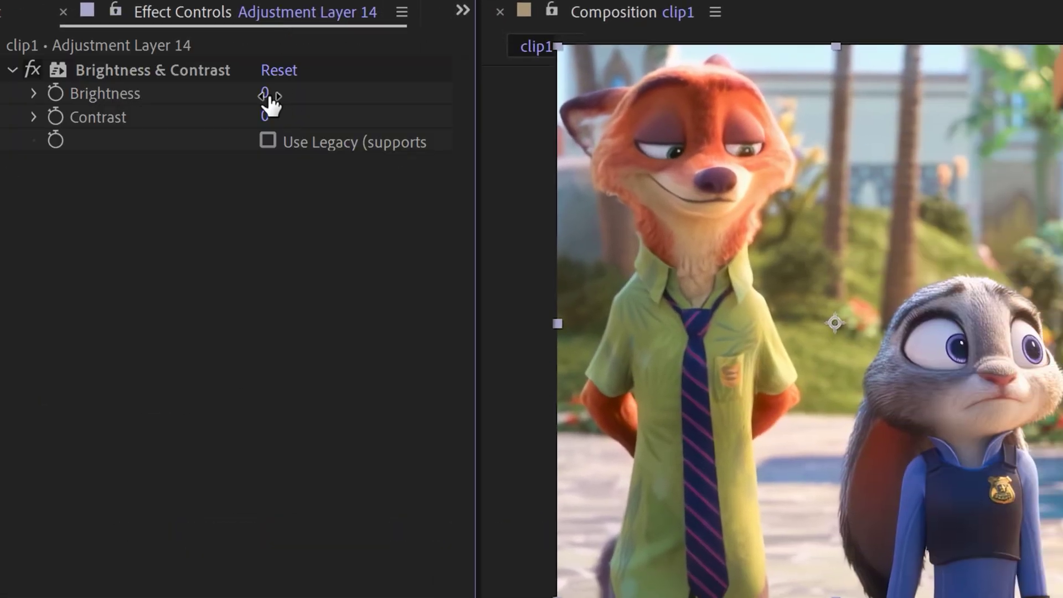
{"action": "left_click", "coordinate": [265, 93]}
{"action": "type", "text": "5"}
{"action": "key", "text": "Tab"}
Step: Set Contrast to 5 and apply the Sharpen effect to the adjustment layer
{"action": "type", "text": "5"}
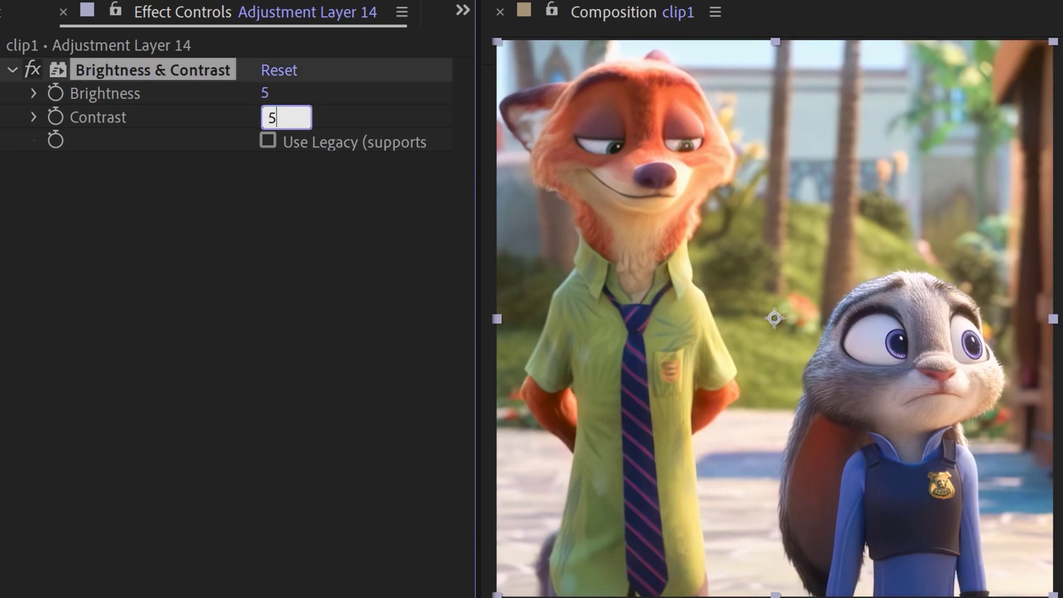
{"action": "key", "text": "ctrl+space"}
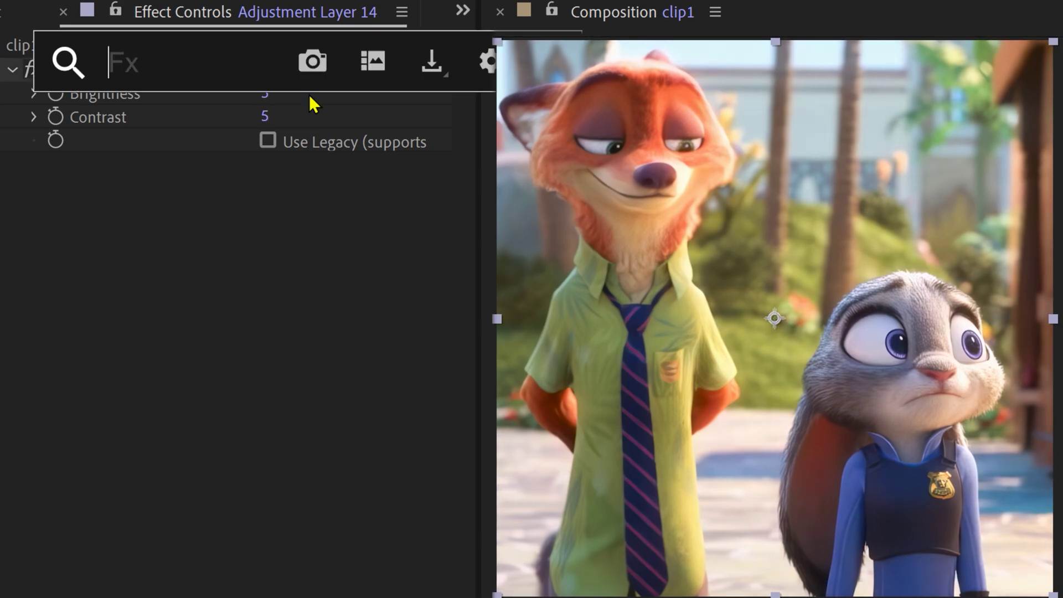
{"action": "type", "text": "sharpen"}
{"action": "key", "text": "Return"}
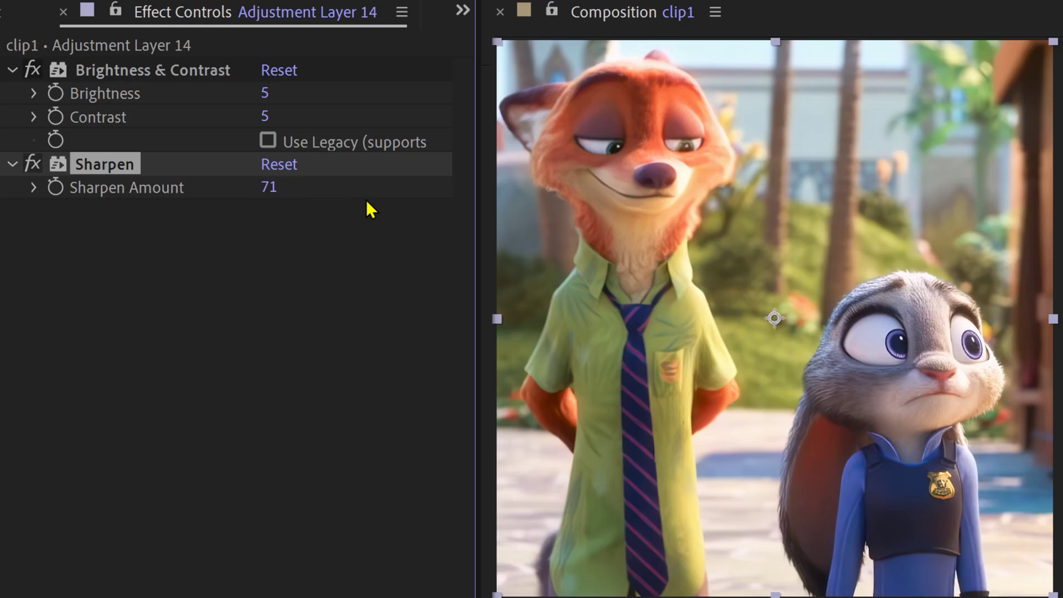
Step: Apply Vibrance to the adjustment layer with Vibrance 10 and Saturation 5
{"action": "key", "text": "ctrl+space"}
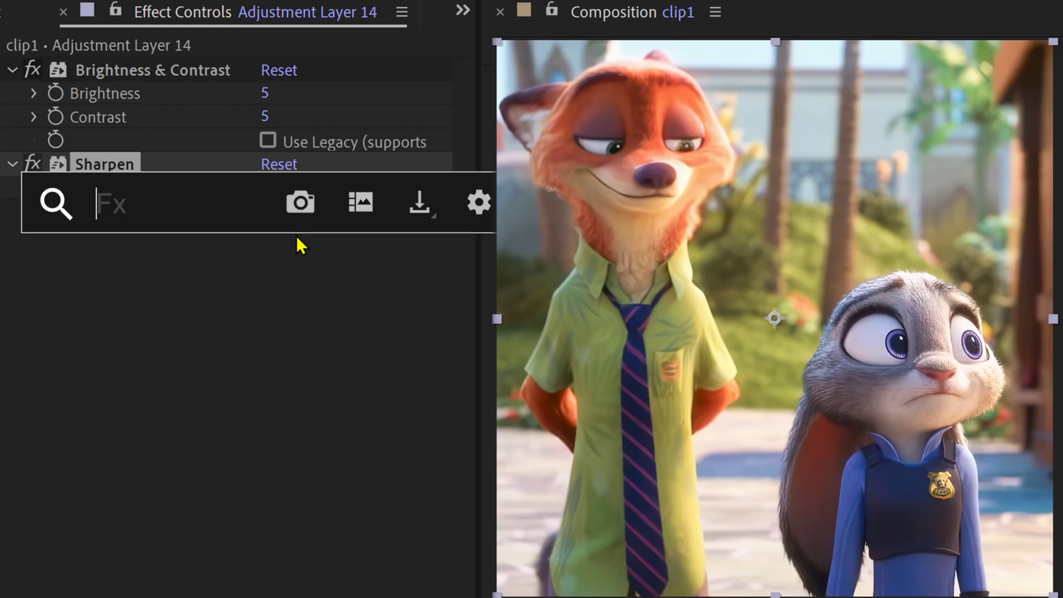
{"action": "type", "text": "vibr"}
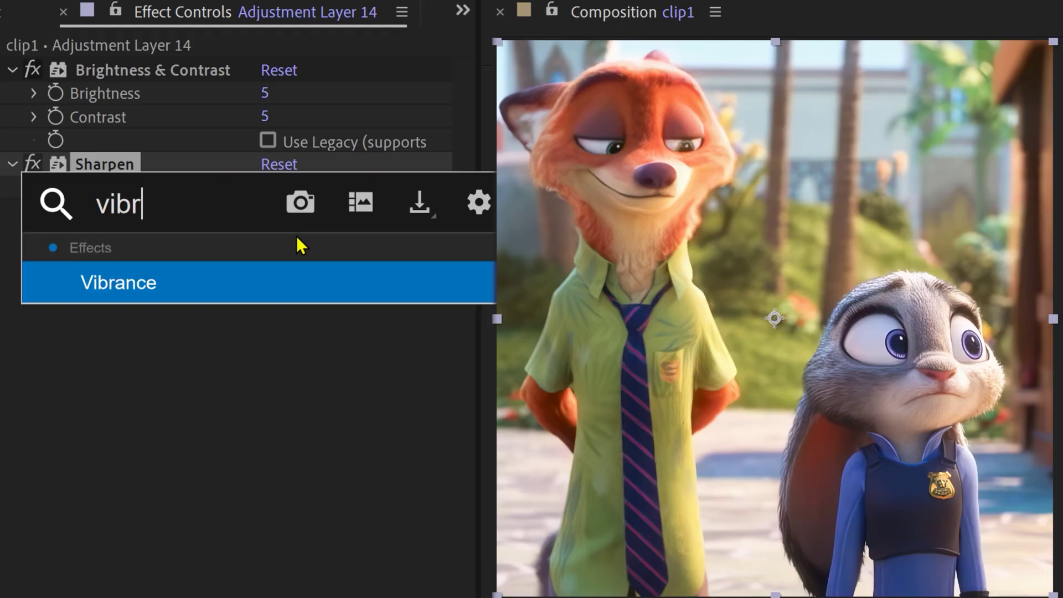
{"action": "key", "text": "Return"}
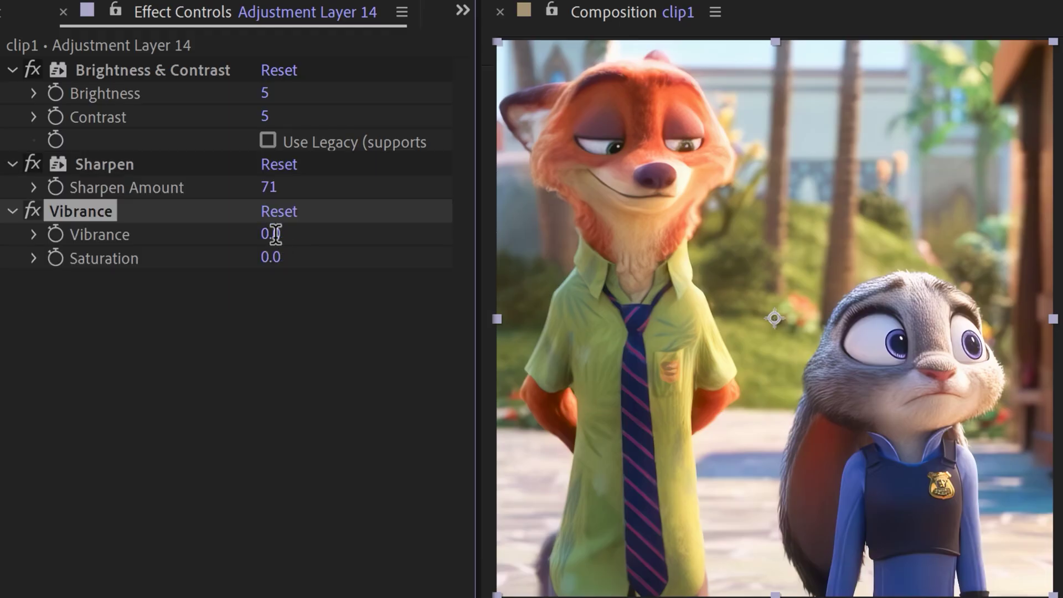
{"action": "left_click", "coordinate": [274, 235]}
{"action": "type", "text": "10"}
{"action": "key", "text": "Tab"}
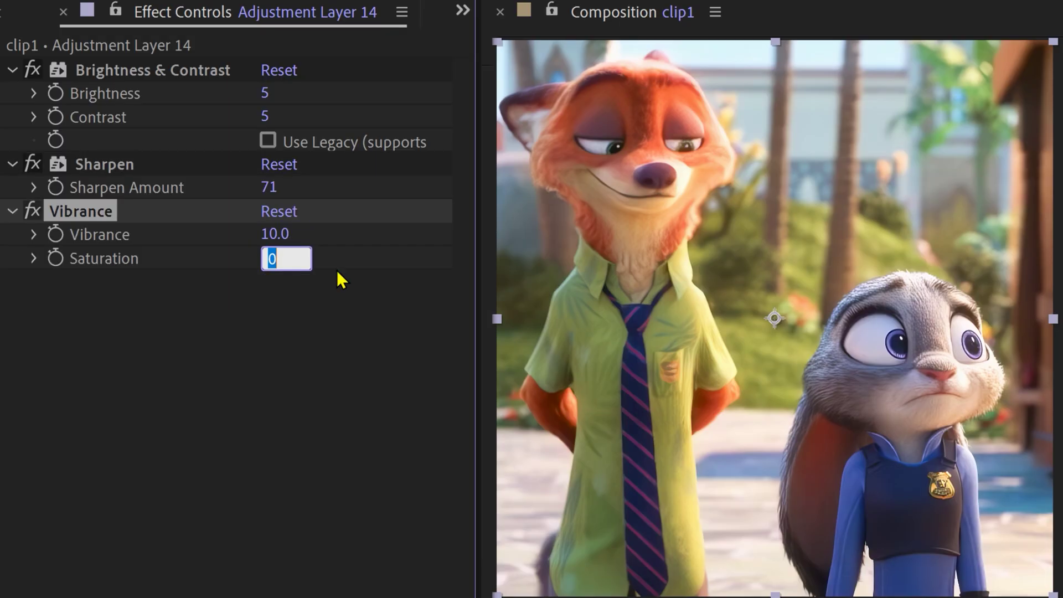
{"action": "type", "text": "5"}
{"action": "key", "text": "Return"}
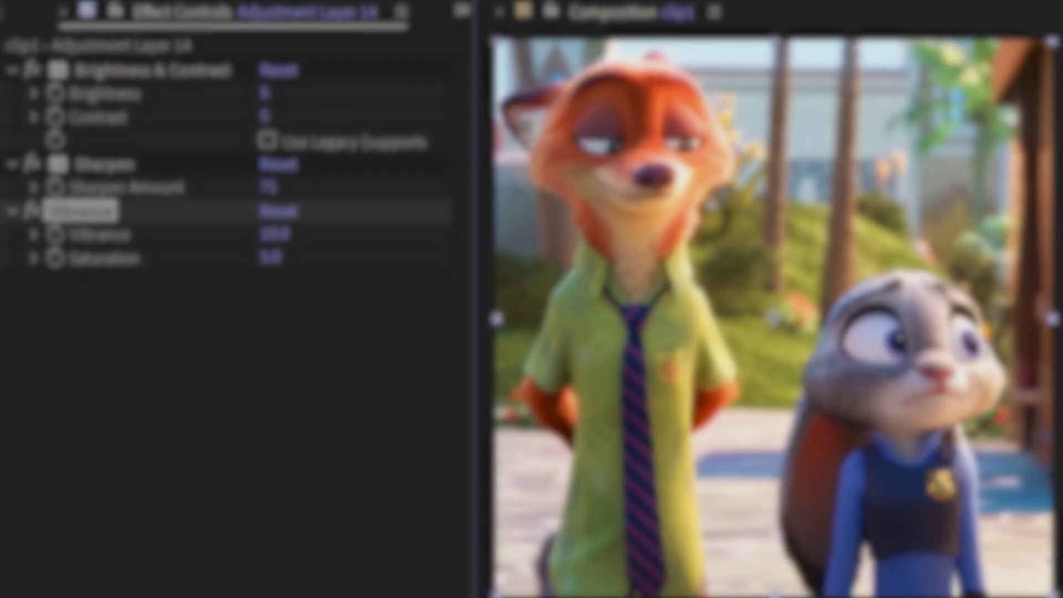